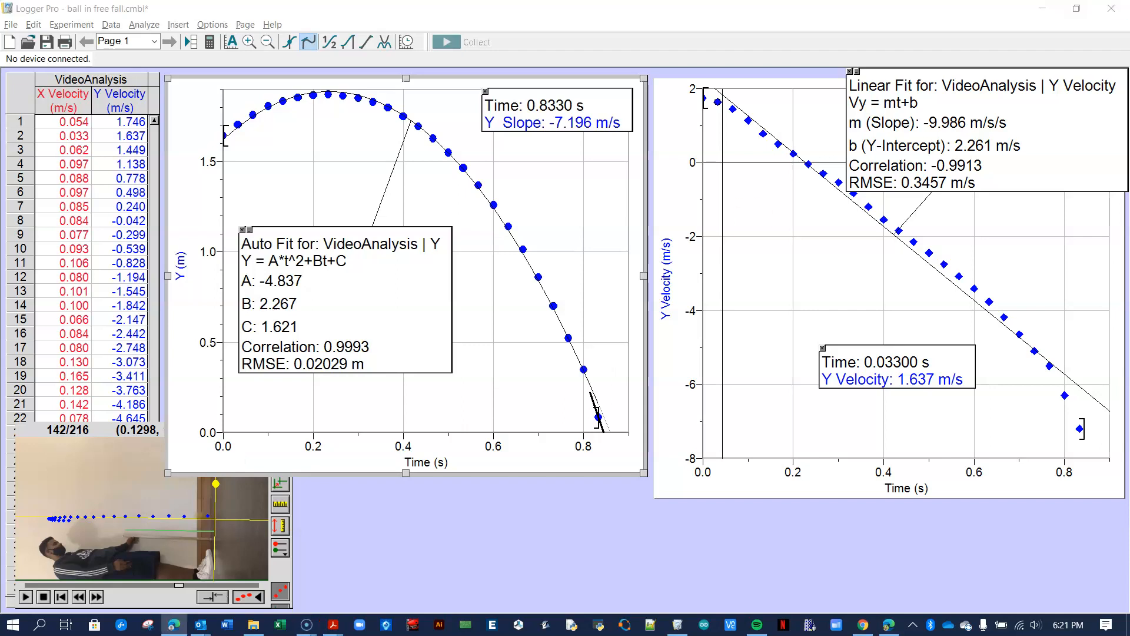
- Bring up the browser window with the ball in free fall lab assignment and move it off the graphs
left_click(174, 624)
left_click_drag(444, 58, 1129, 111)
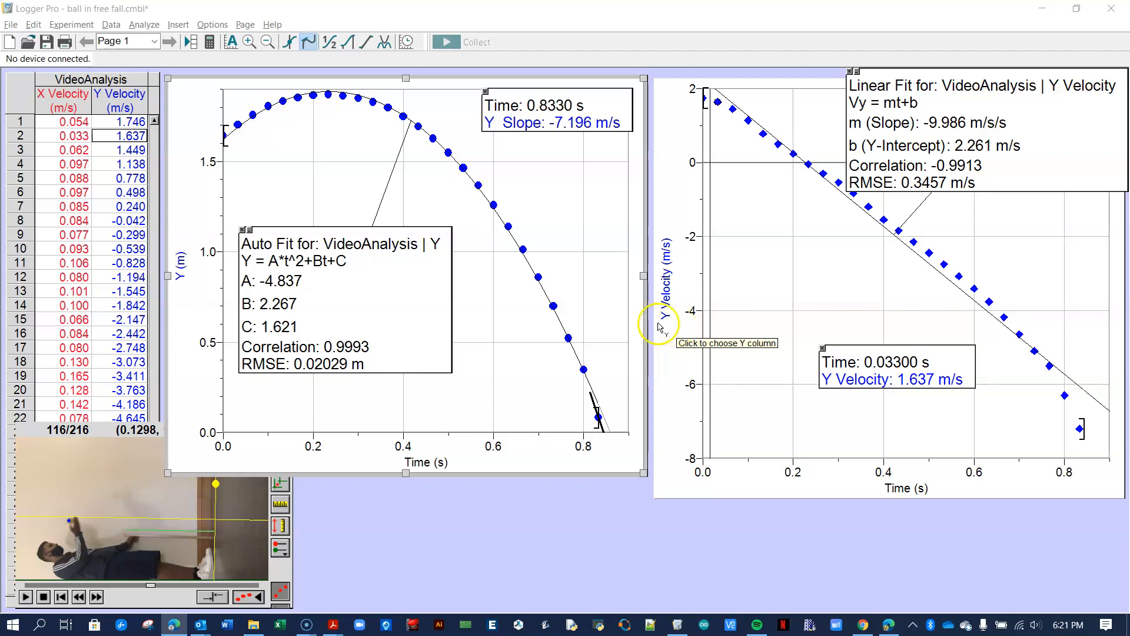
- Compare the position graph's quadratic fit with the equation x = ½at² + vᵢt + xᵢ in Adobe Acrobat, returning to Logger Pro
left_click(405, 261)
key("alt+Tab")
key("alt+Tab")
key("alt+Tab")
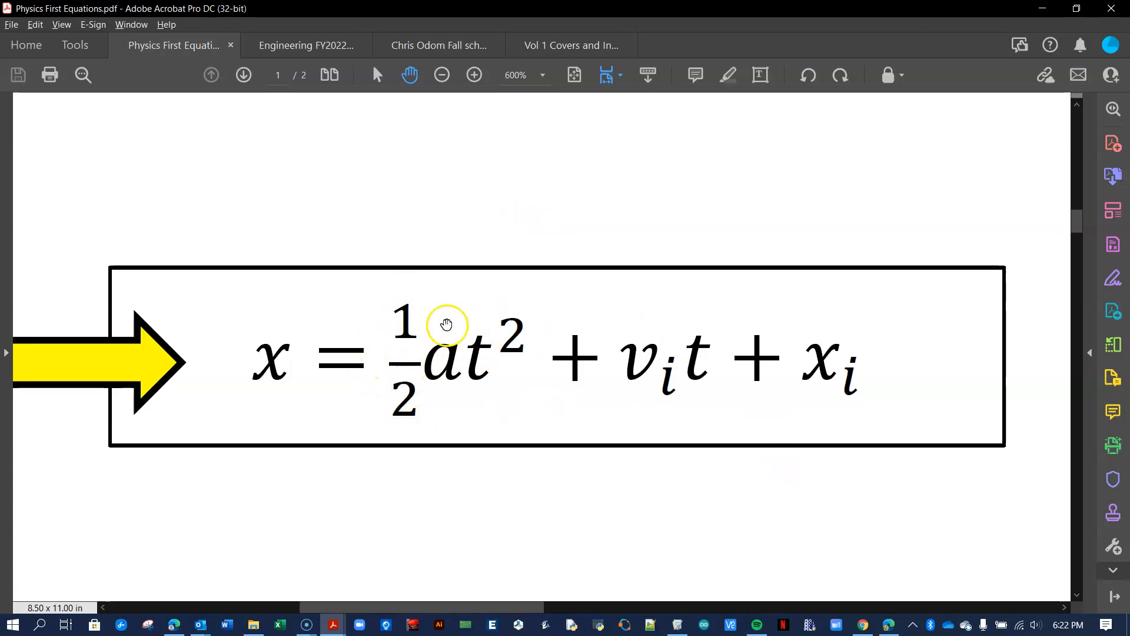
key("alt+Tab")
key("alt+Tab")
key("alt+Tab")
key("alt+Tab")
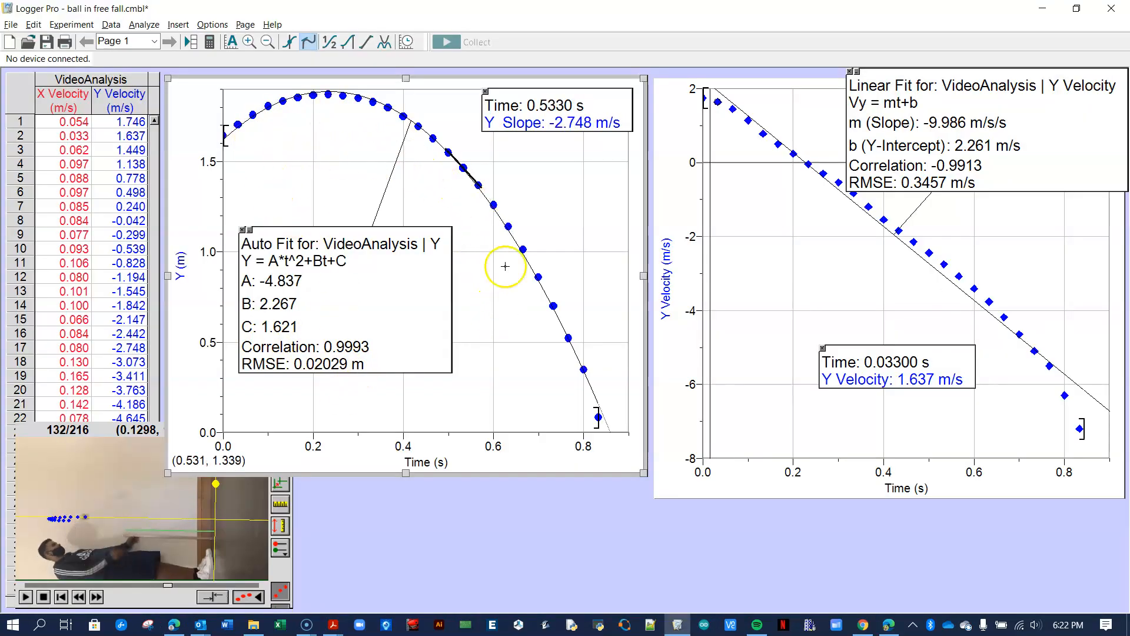
key("alt+Tab")
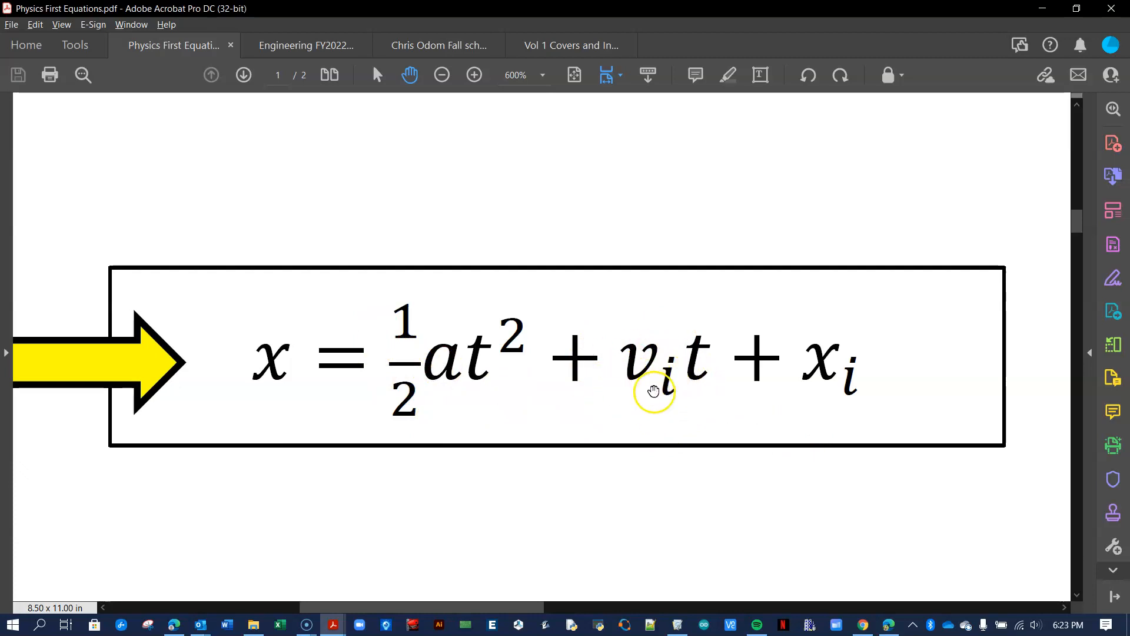
key("alt+Tab")
key("alt+Tab")
key("alt+Tab")
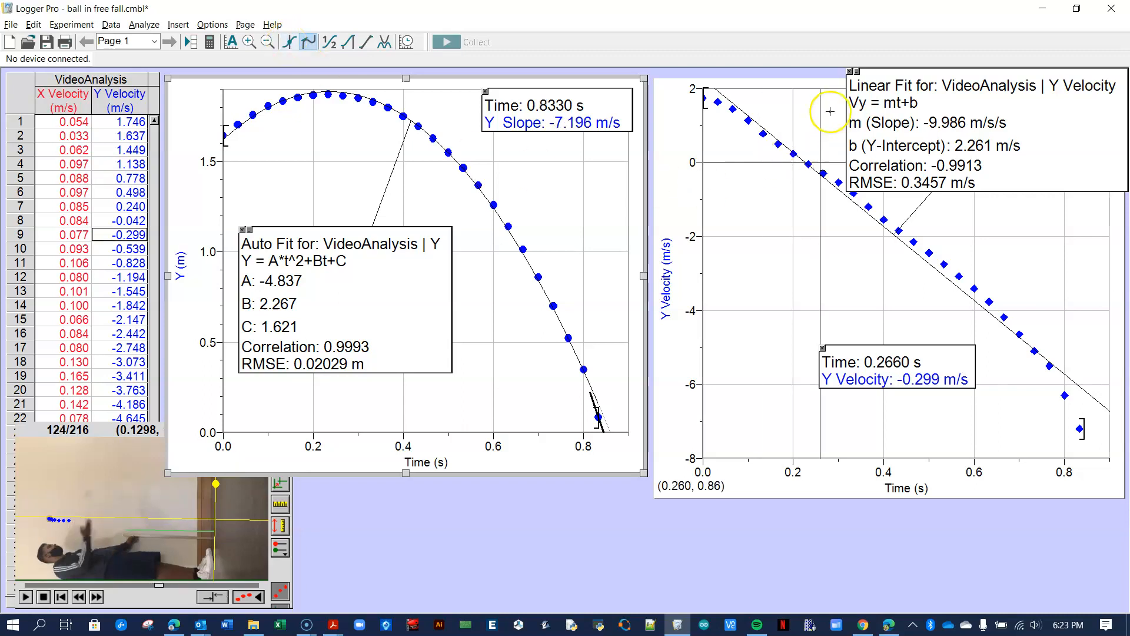
- Move the velocity graph's readout box below the early data points and examine the first point at 0 s
left_click_drag(848, 365, 748, 286)
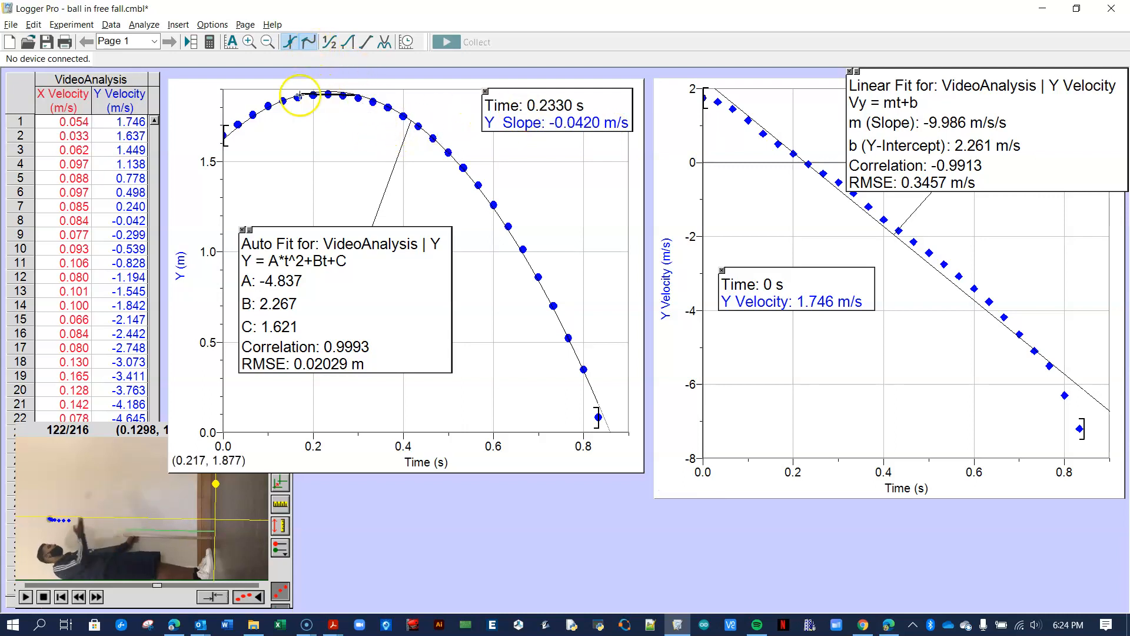
left_click(195, 89)
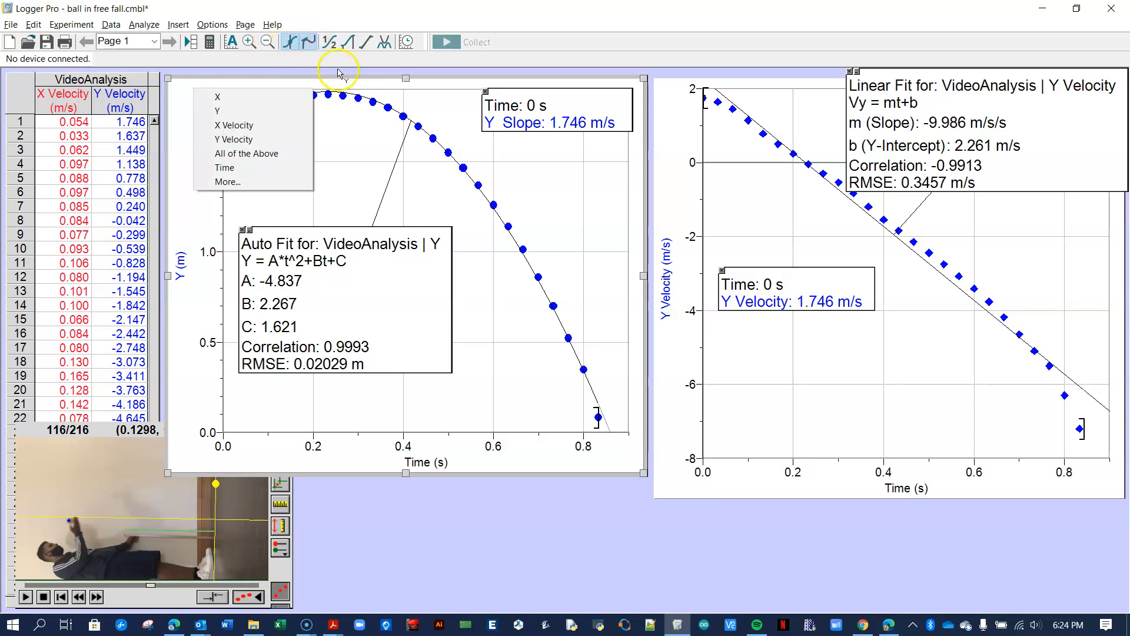
left_click(359, 83)
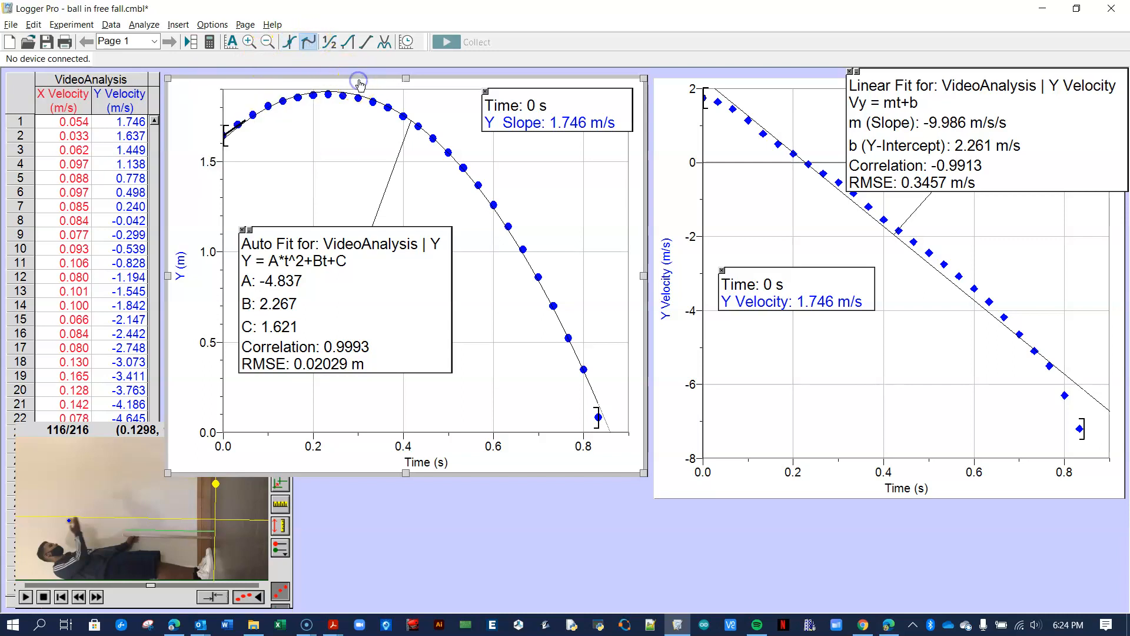
left_click(308, 42)
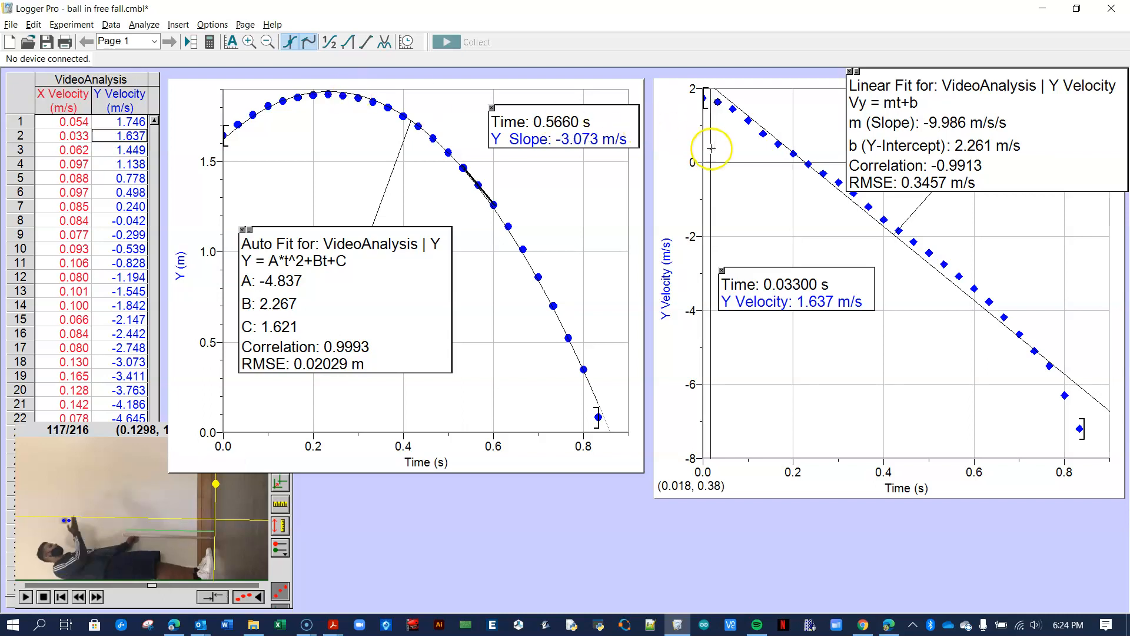
key("Left")
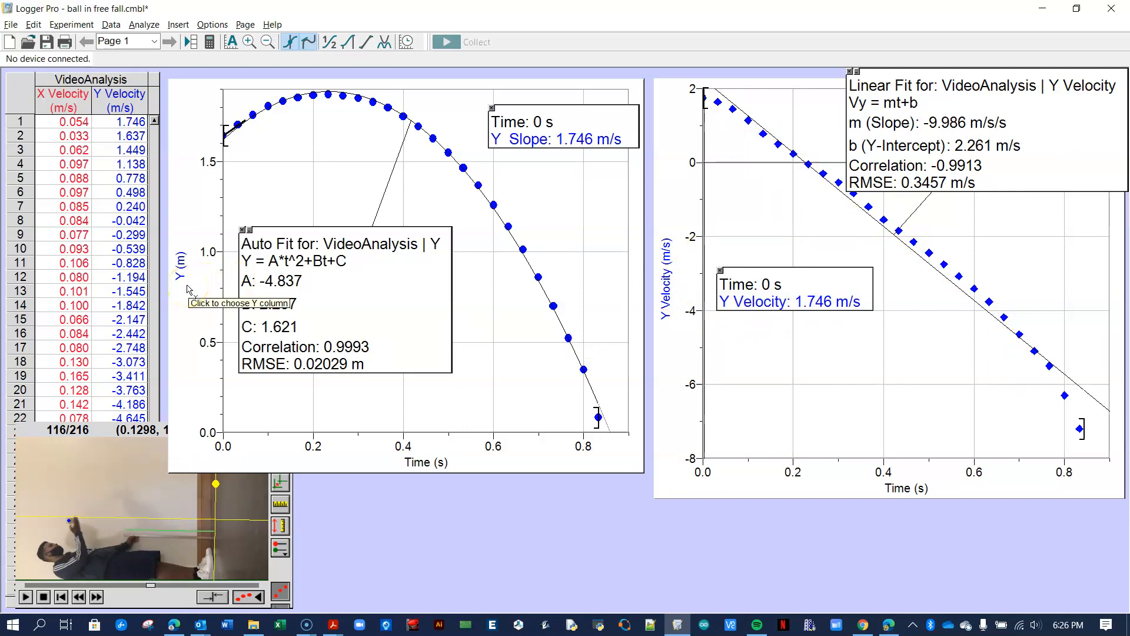
- Check the initial position term xᵢ of the equation in Adobe Acrobat and return to Logger Pro
key("alt+Tab")
key("alt+Tab")
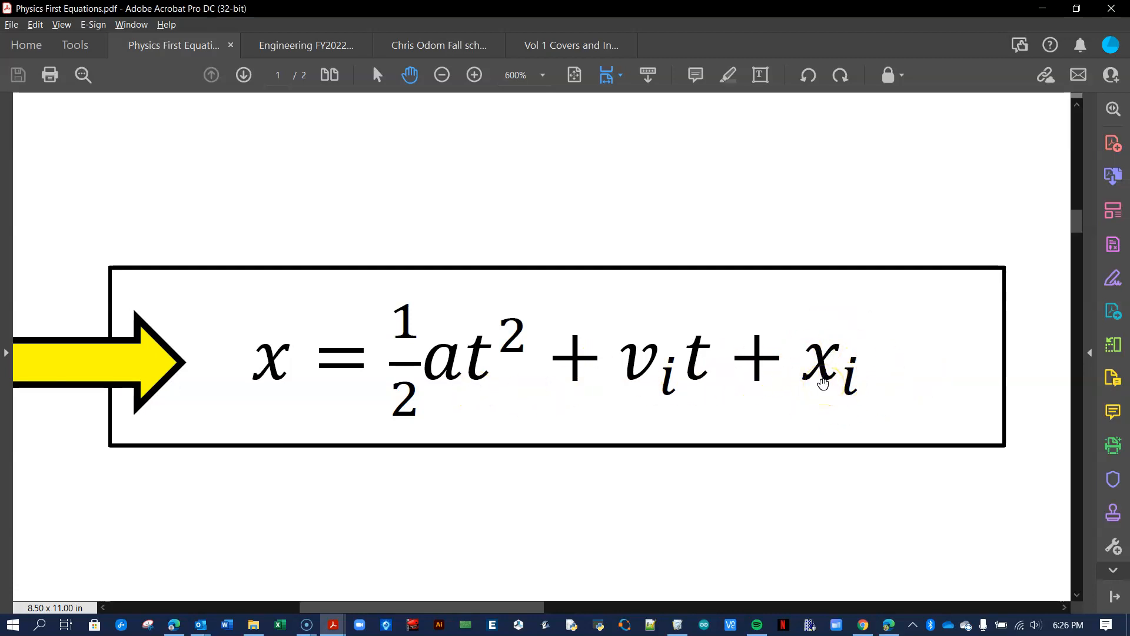
key("alt+Tab")
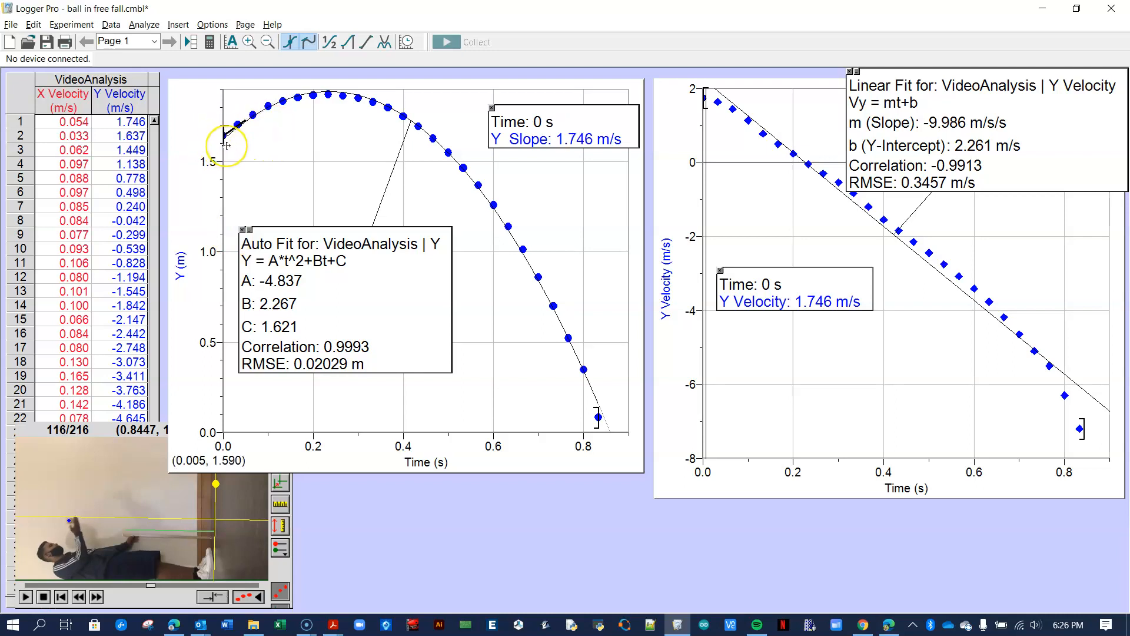
- Turn on Examine for the position graph and shift its readout box clear of the velocity graph
left_click(540, 149)
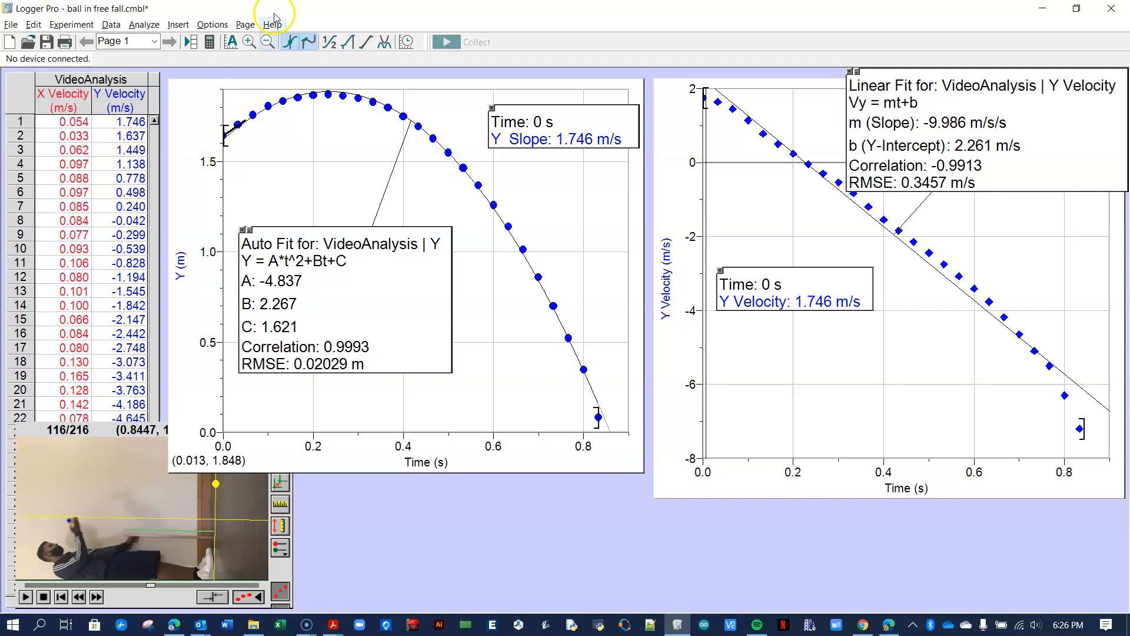
left_click(196, 90)
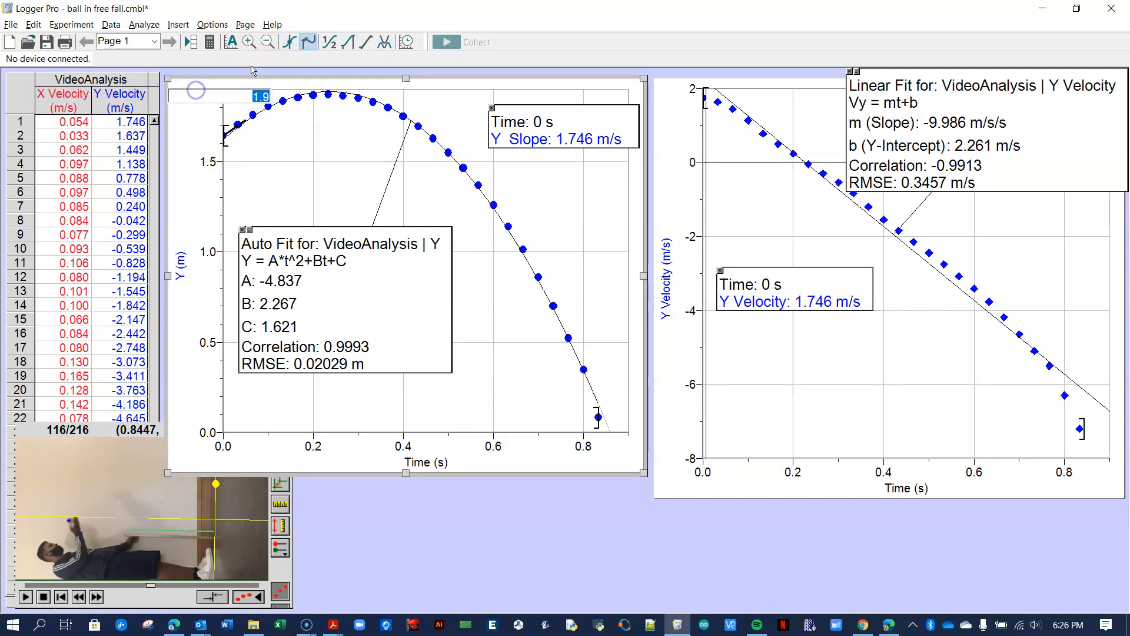
left_click(289, 45)
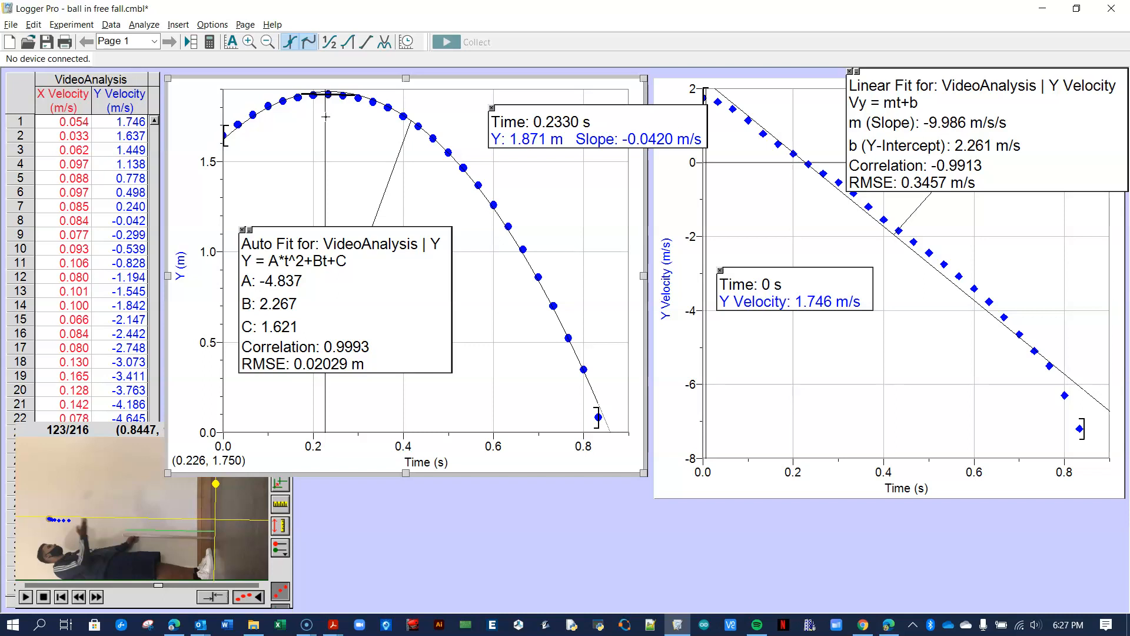
left_click_drag(596, 130, 532, 116)
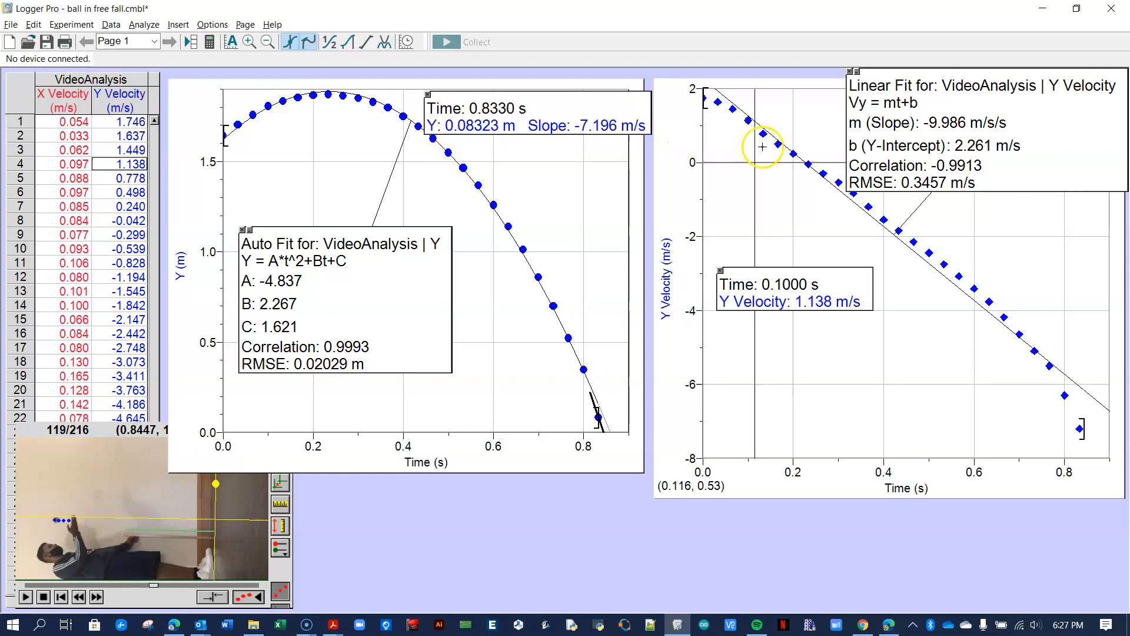
- Integrate the velocity graph from 0 to about 0.23 s and place the integral box below the shaded area
left_click(807, 167)
mouse_move(808, 167)
left_mouse_down()
mouse_move(763, 156)
mouse_move(699, 115)
mouse_move(704, 94)
mouse_move(765, 147)
mouse_move(701, 118)
mouse_move(798, 136)
mouse_move(713, 107)
mouse_move(770, 163)
mouse_move(739, 110)
mouse_move(702, 93)
left_mouse_up()
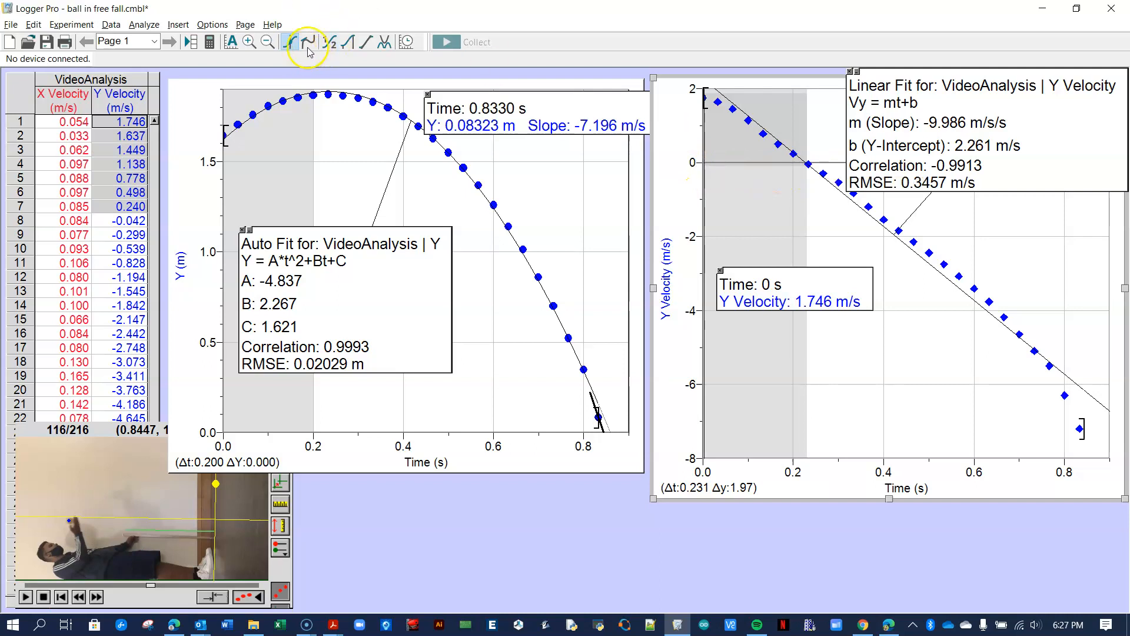
left_click(349, 47)
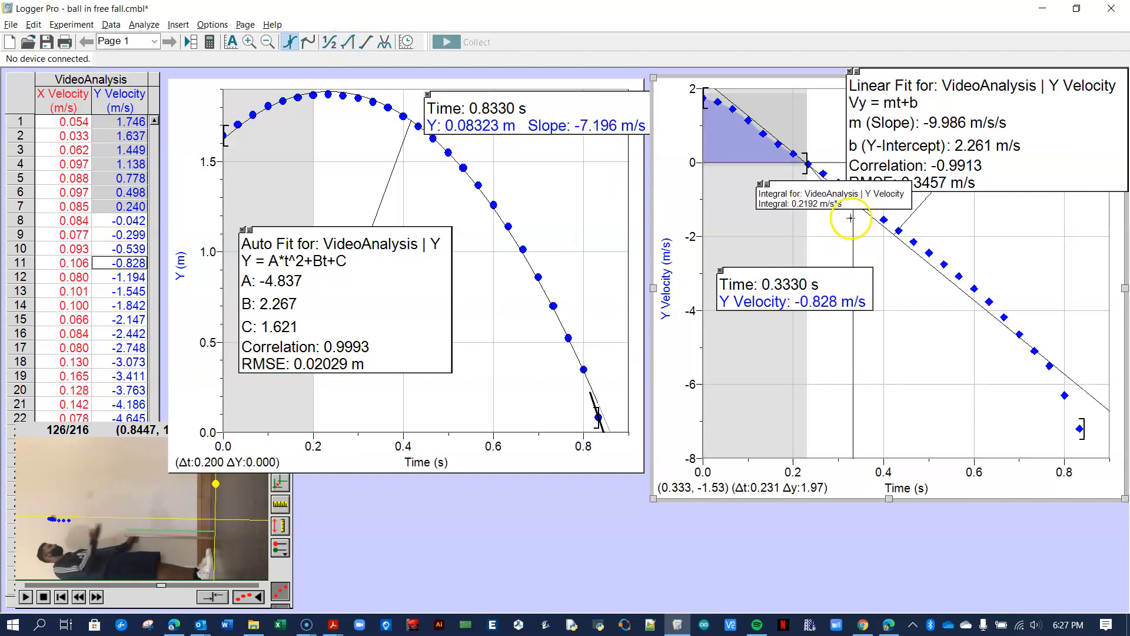
left_click_drag(834, 202, 761, 212)
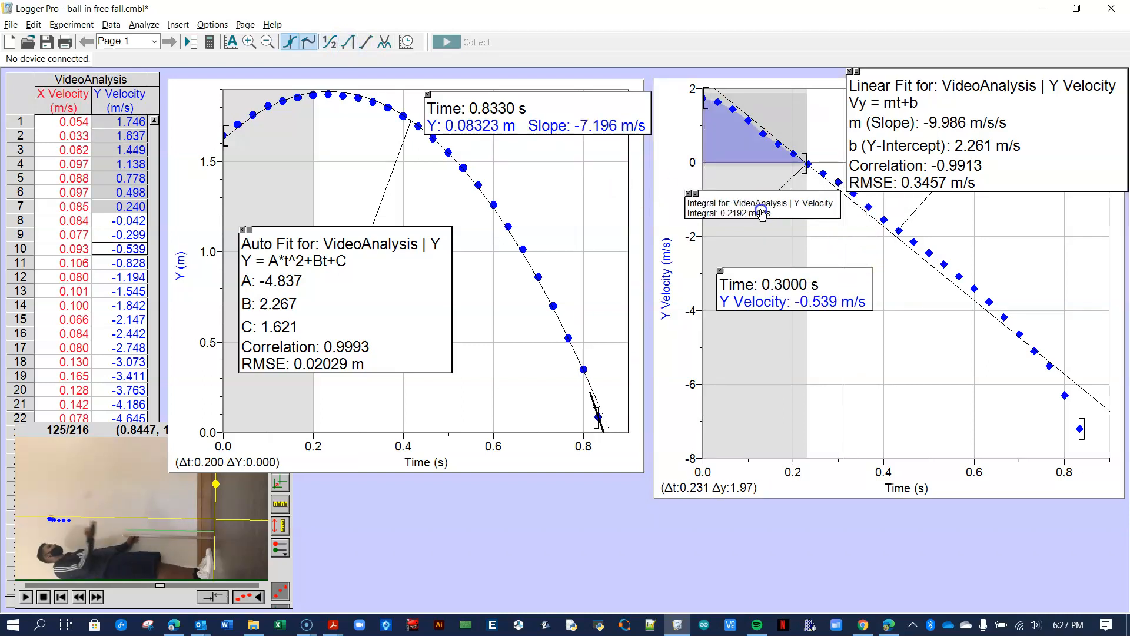
key("Left")
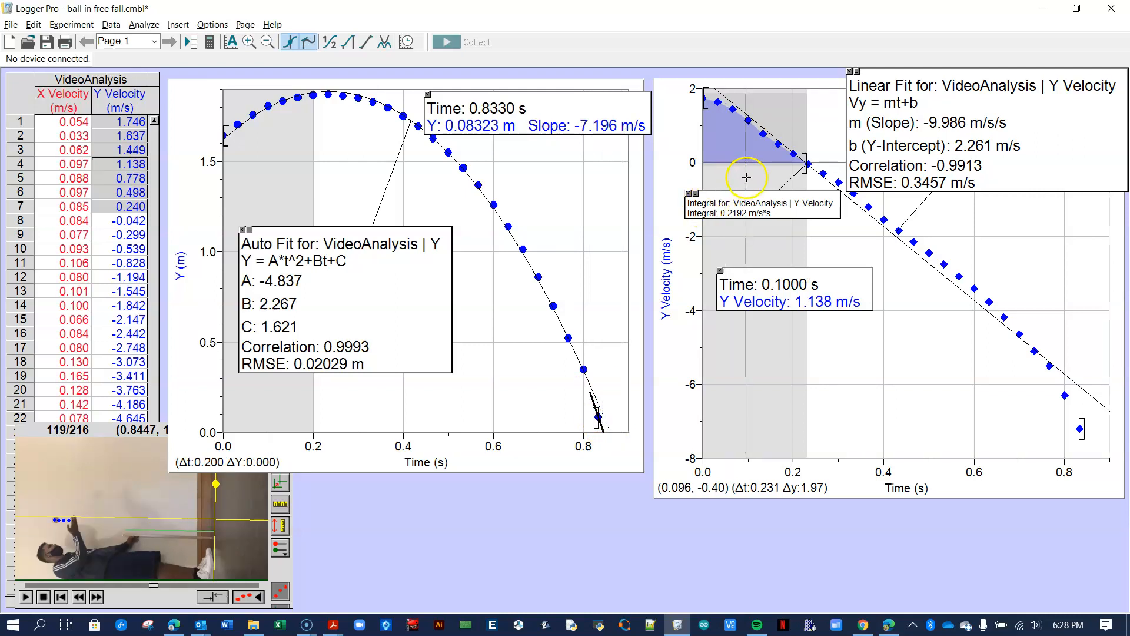
- Integrate the velocity graph from about 0.23 s to the last point, moving the linear fit and integral boxes clear of the data
left_click_drag(811, 175, 1085, 422)
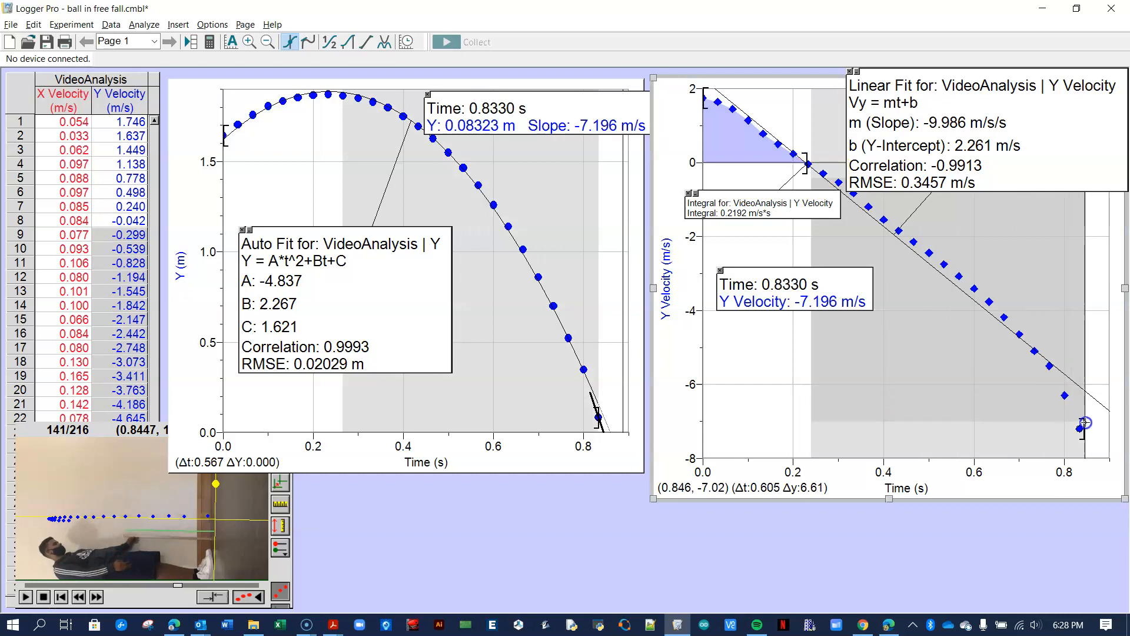
left_click_drag(929, 187, 772, 432)
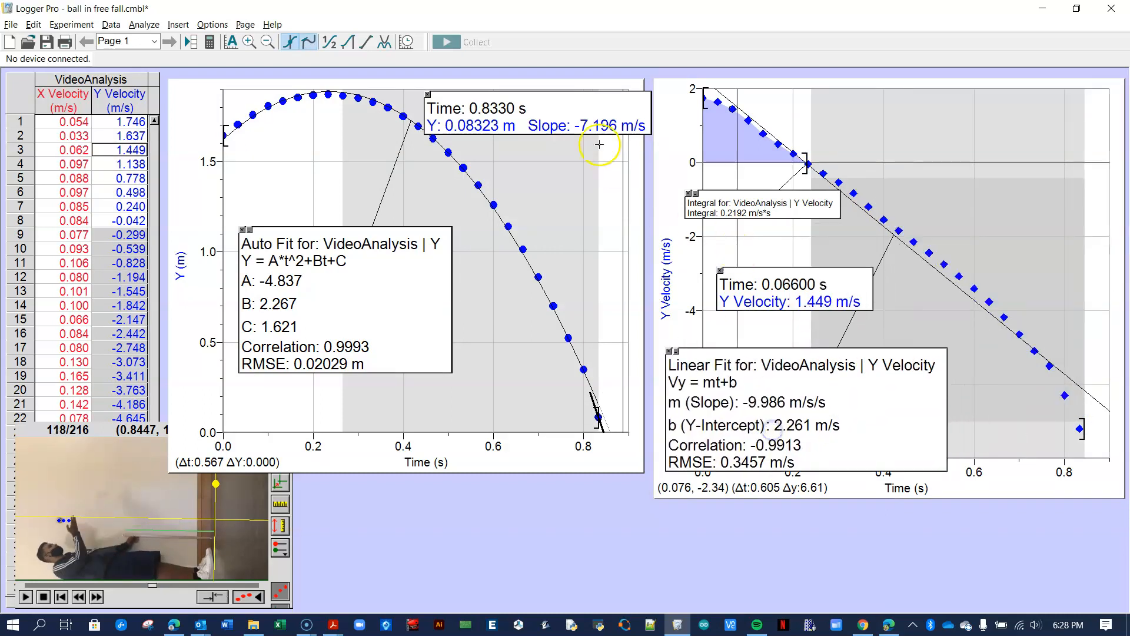
left_click(350, 46)
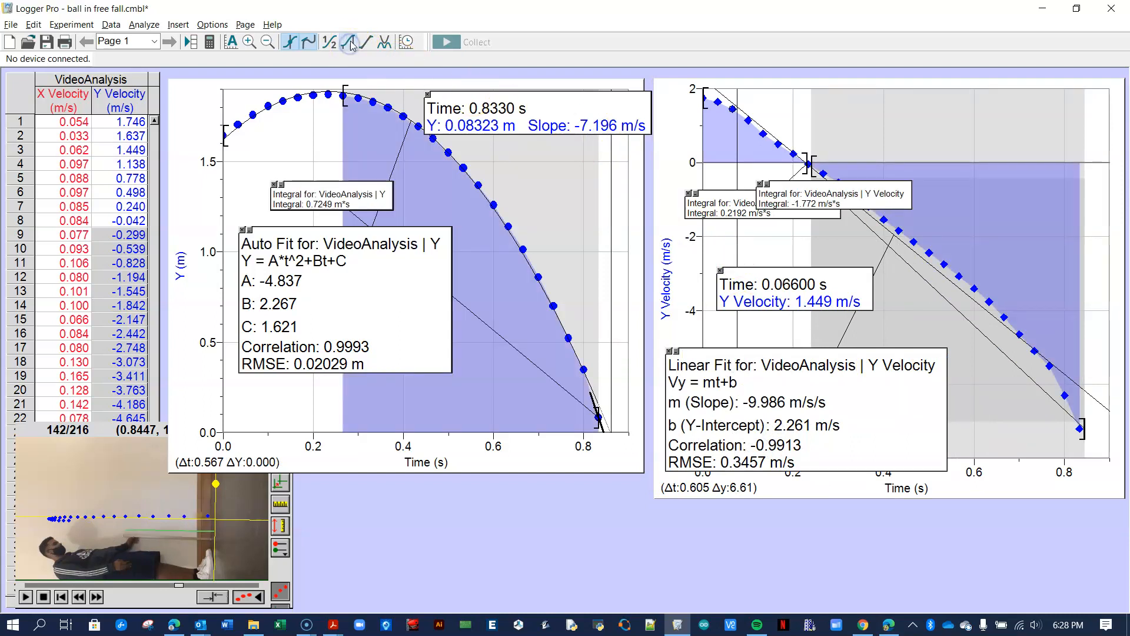
left_click_drag(882, 202, 1030, 125)
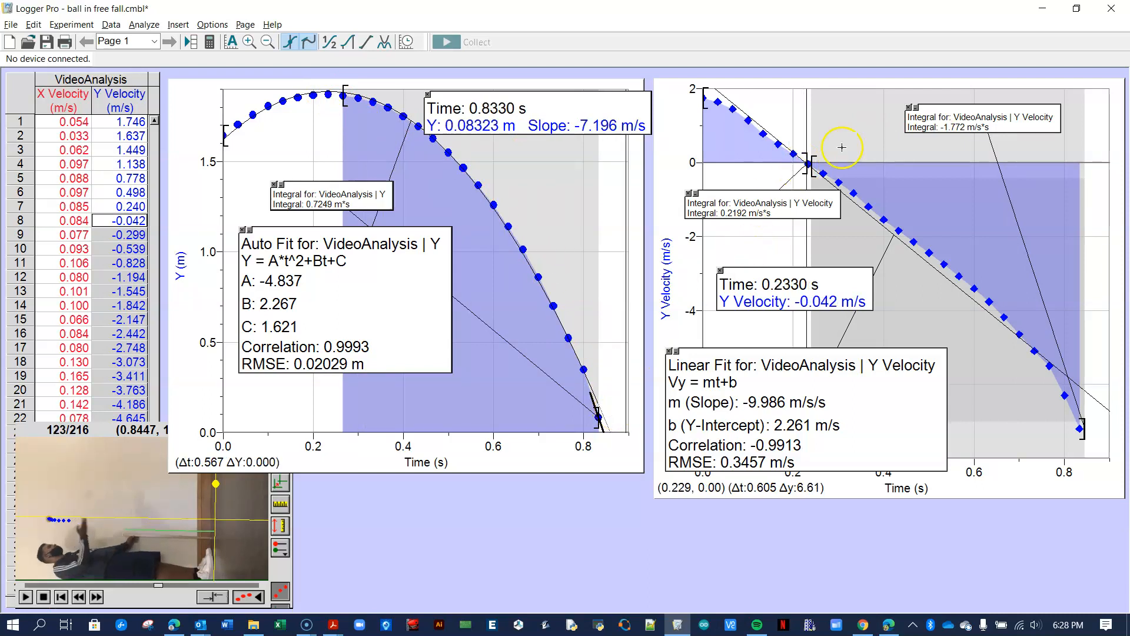
- Remove both integrals from the velocity graph and the one from the position graph, and clear the selected time range
left_click(909, 108)
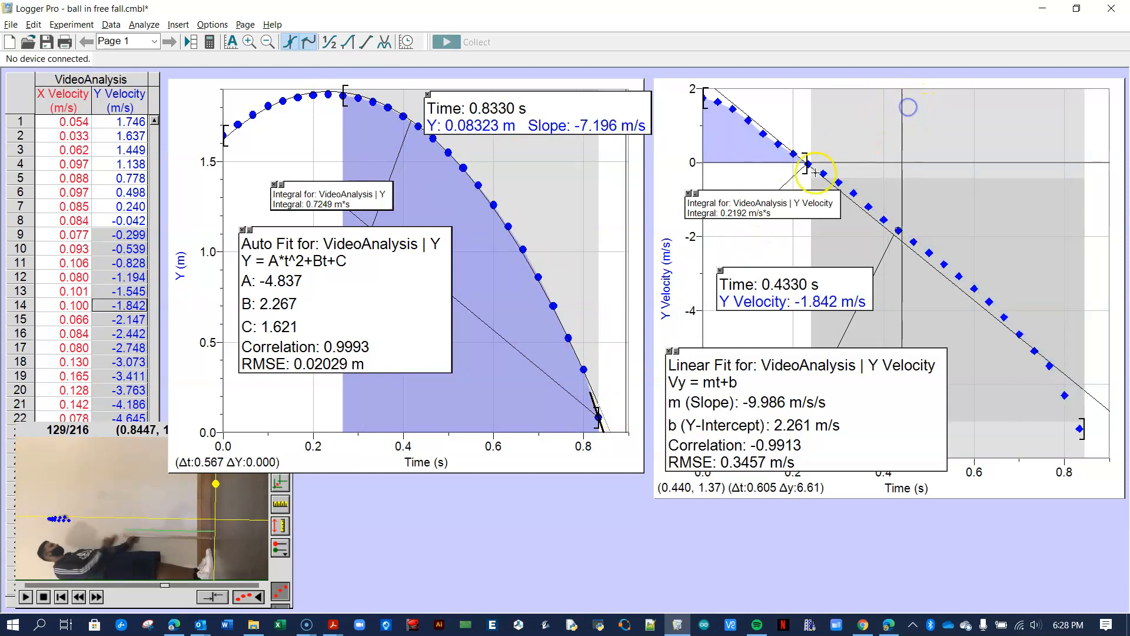
left_click(689, 193)
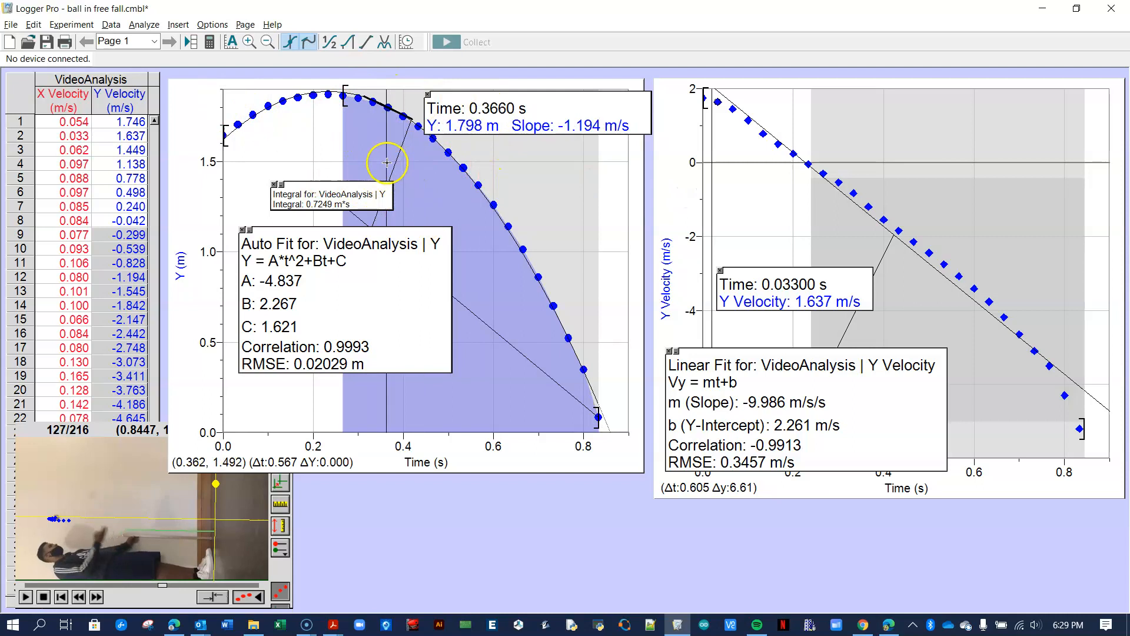
left_click(274, 183)
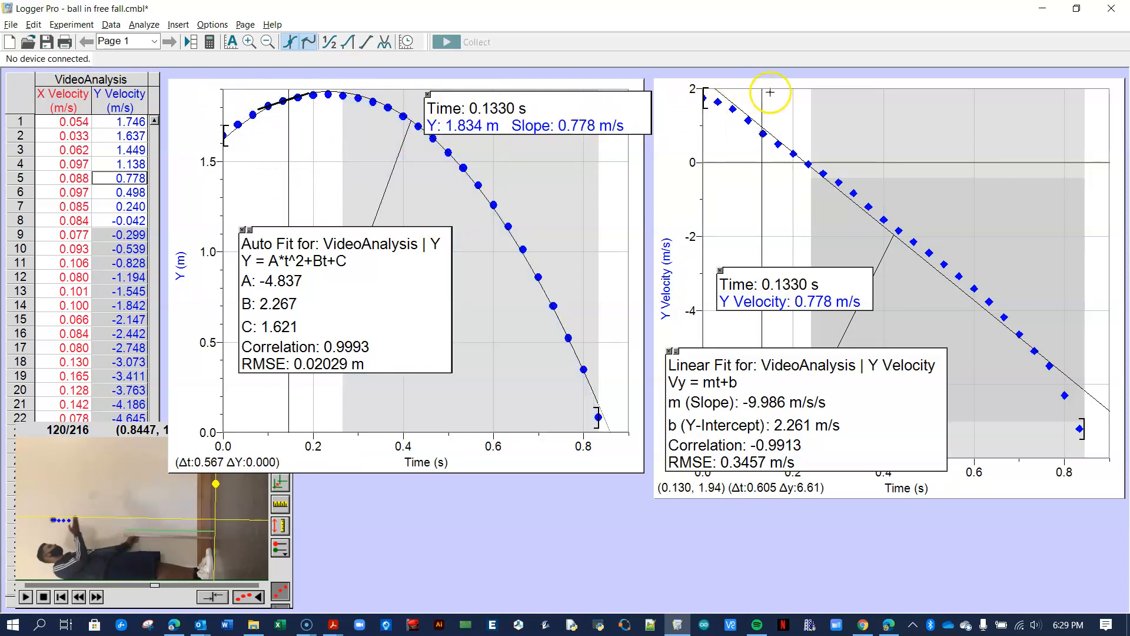
left_click(745, 95)
left_click(596, 167)
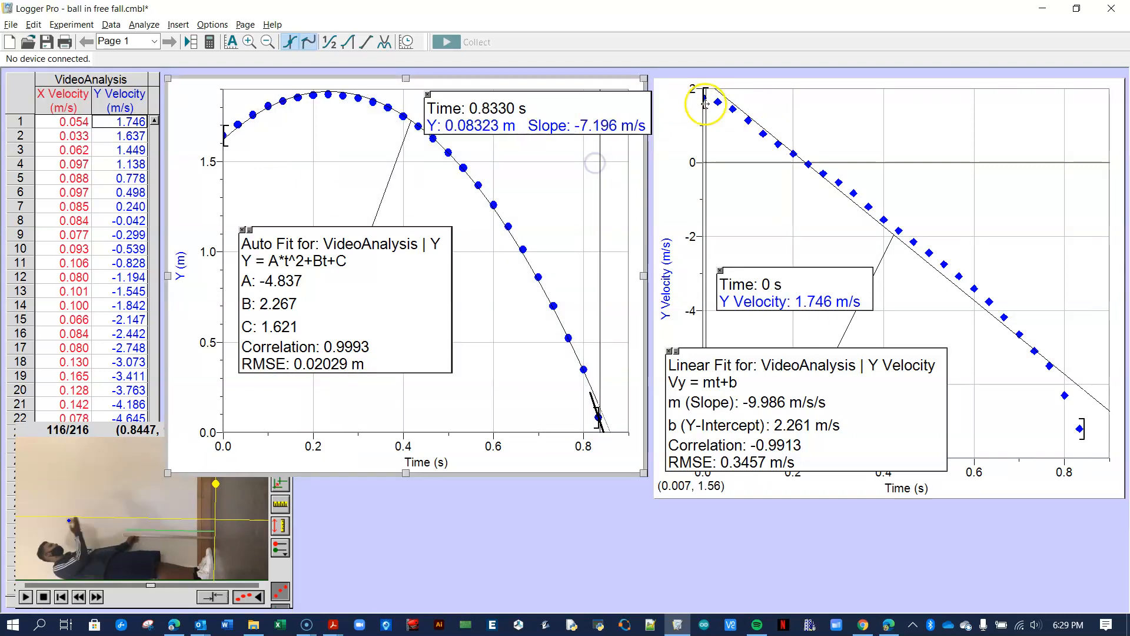
- Integrate the velocity graph over the whole flight and move the integral box above the shaded area
left_click_drag(705, 98, 1096, 444)
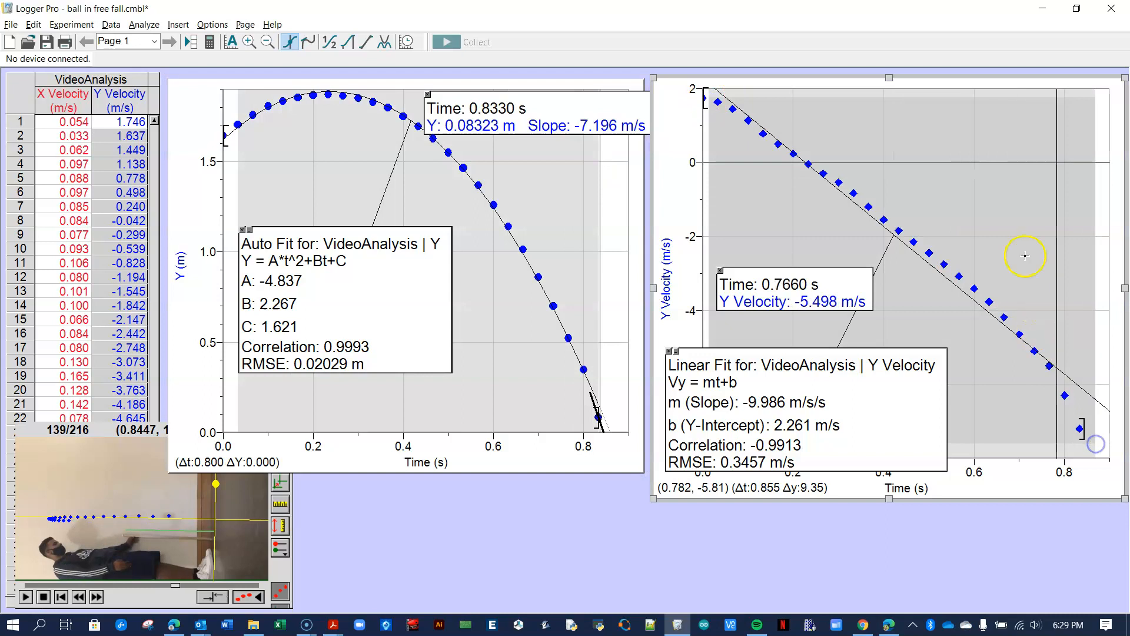
left_click(349, 42)
left_click_drag(845, 201, 970, 92)
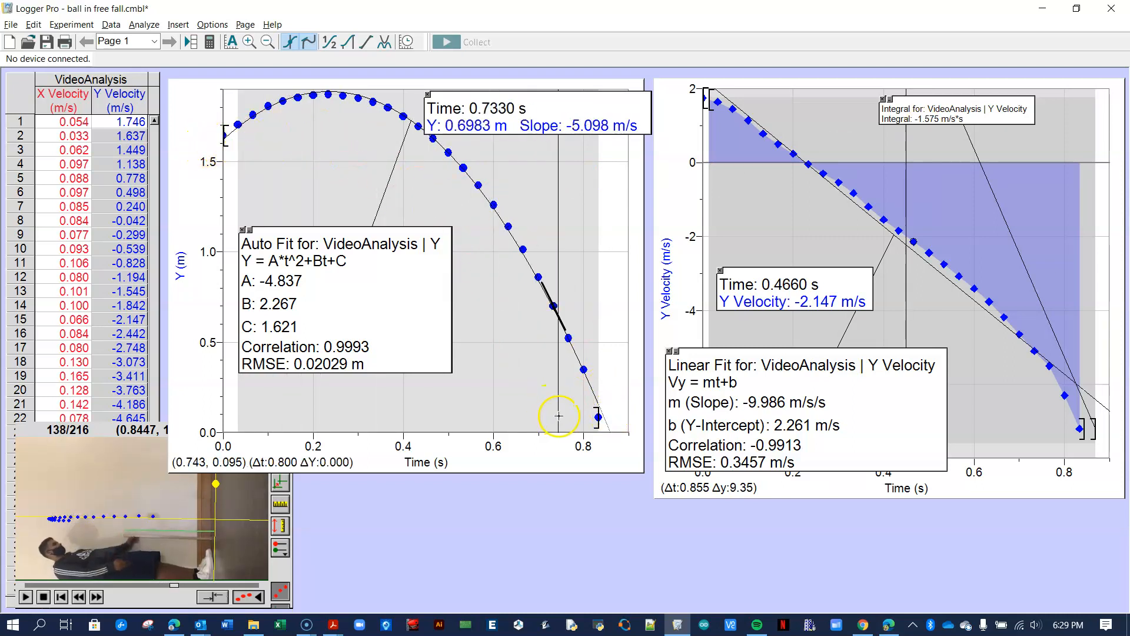
- Remove the whole-flight integral from the velocity graph and dismiss the axis column choices
left_click(883, 98)
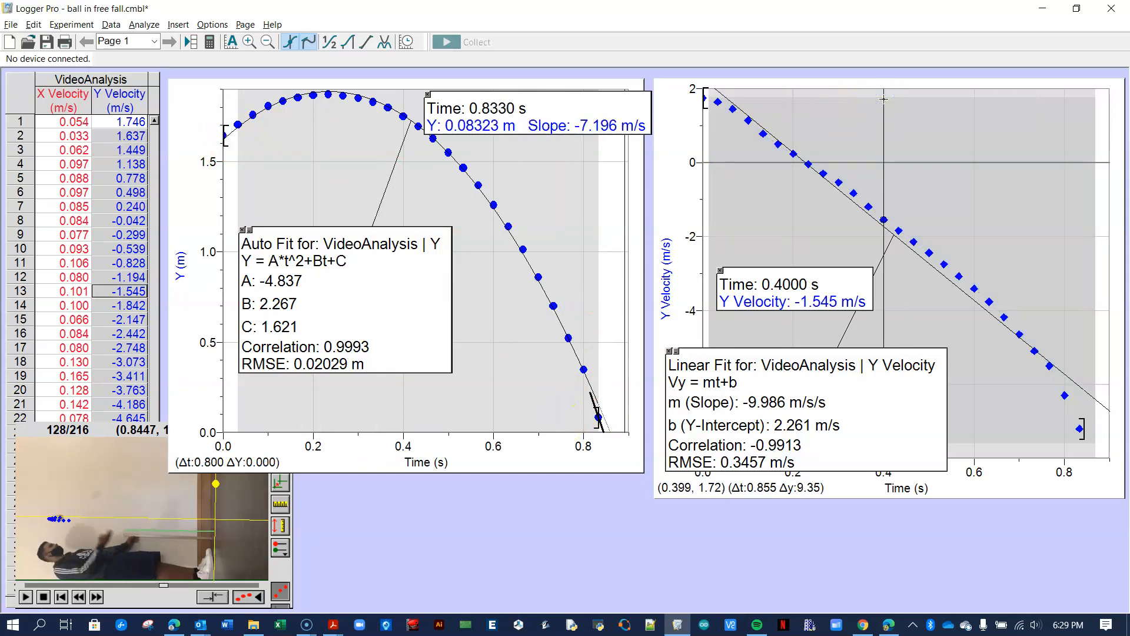
left_click(678, 208)
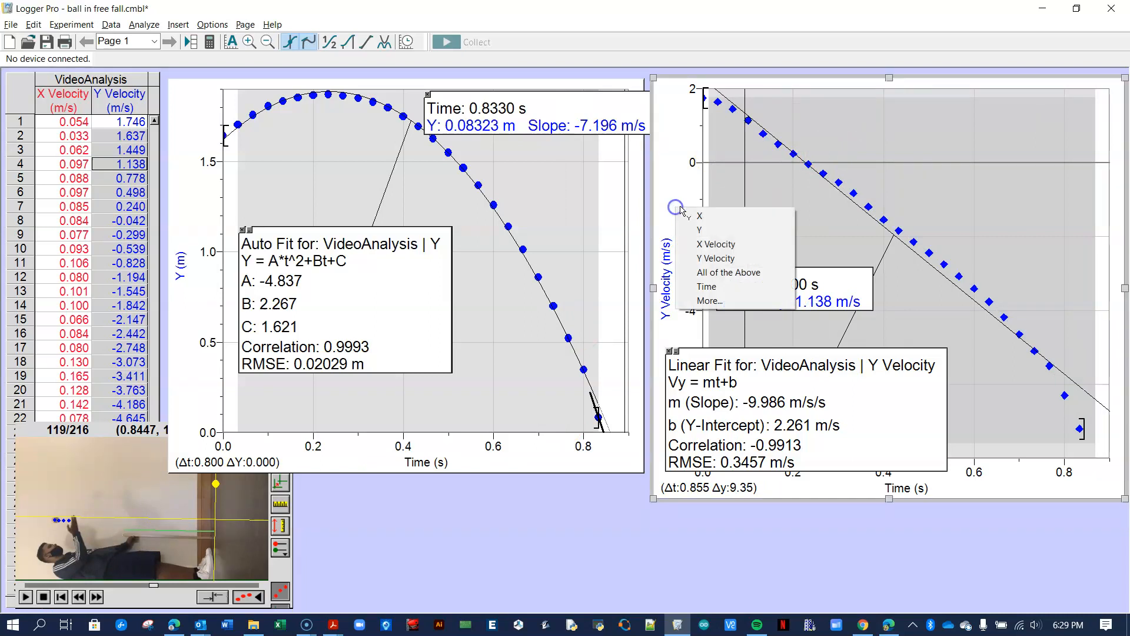
left_click(883, 175)
- Review the numbered questions in the browser's lab assignment and move its window off the graphs again
left_click_drag(1129, 96, 575, 25)
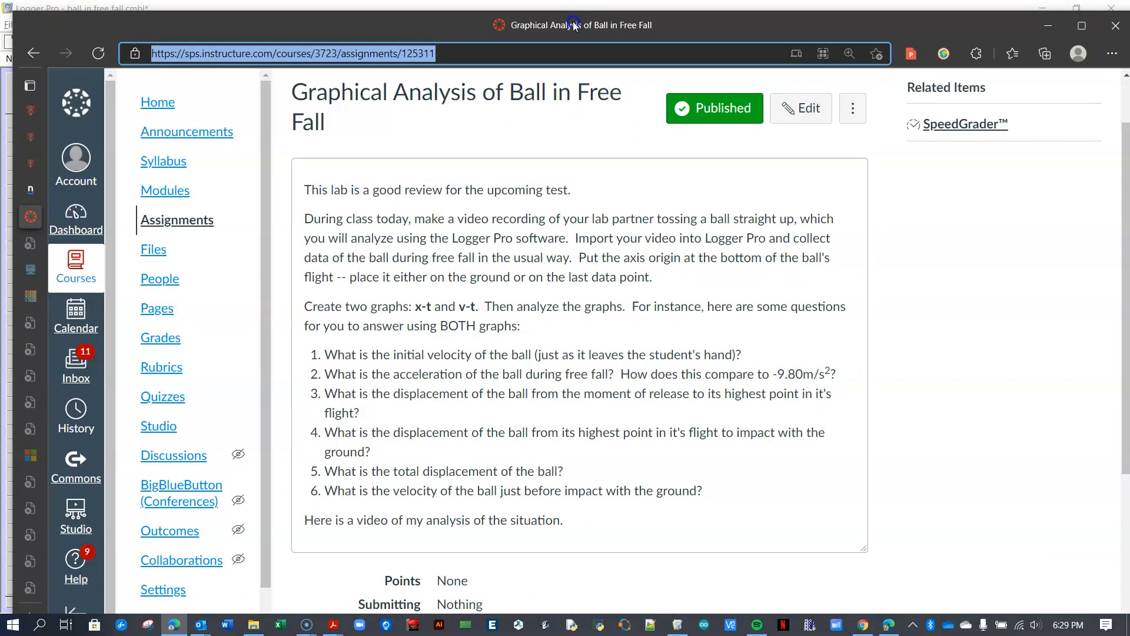
left_click_drag(575, 25, 1129, 66)
- Return to the position graph and shift its readout box slightly away from the curve
left_click(612, 175)
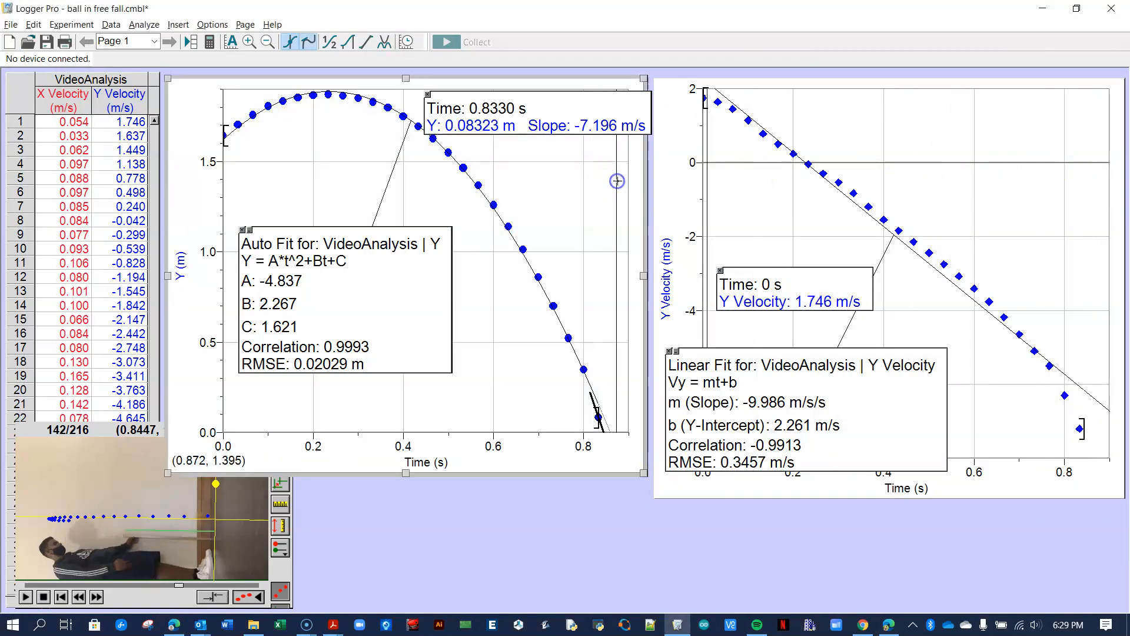
left_click_drag(561, 132, 584, 131)
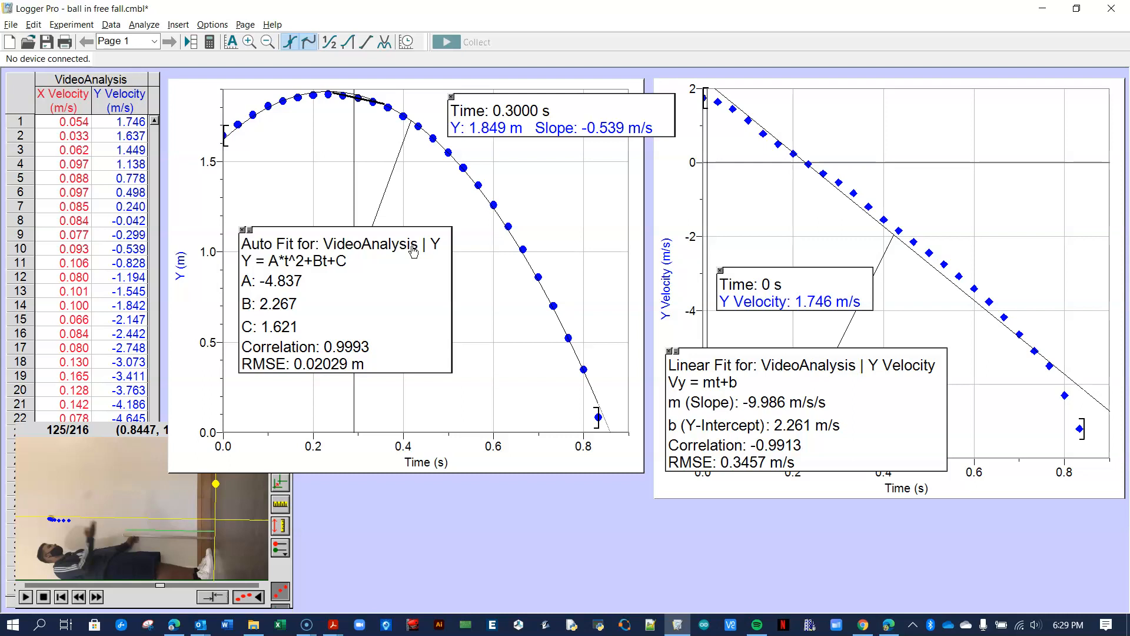
- Move the velocity graph's readout box above the zero line and lift the linear fit box clear of the time axis
left_click_drag(801, 302, 980, 142)
left_click_drag(847, 402, 886, 364)
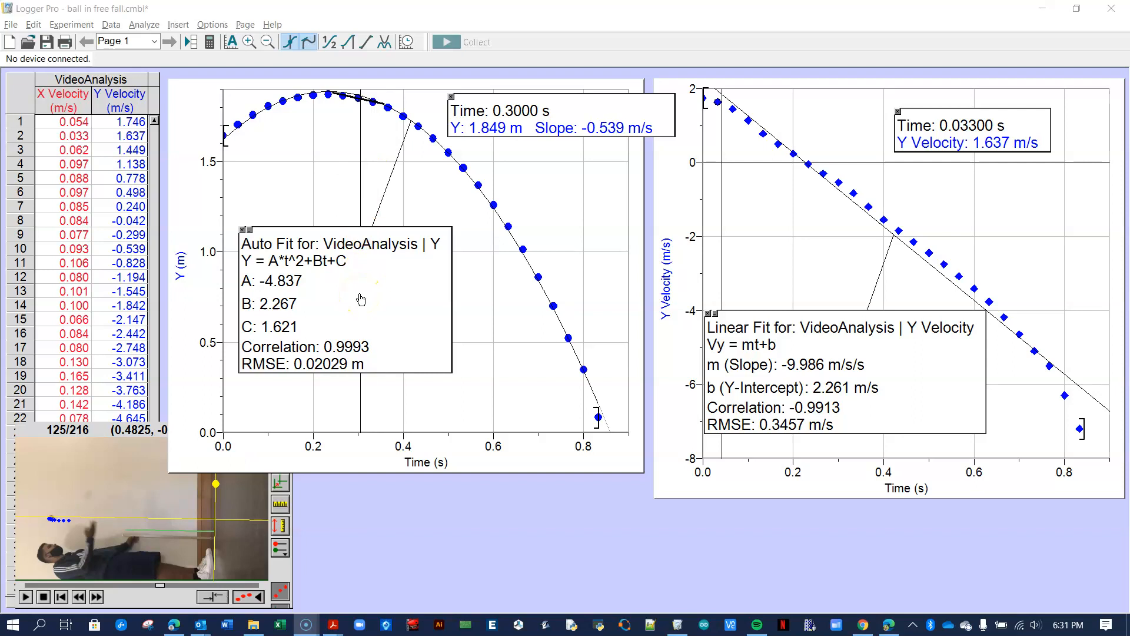
- Compare the quadratic position fit with the equation x = ½at² + v_i t + x_i in the Physics First Equations PDF in Acrobat
key("alt+Tab")
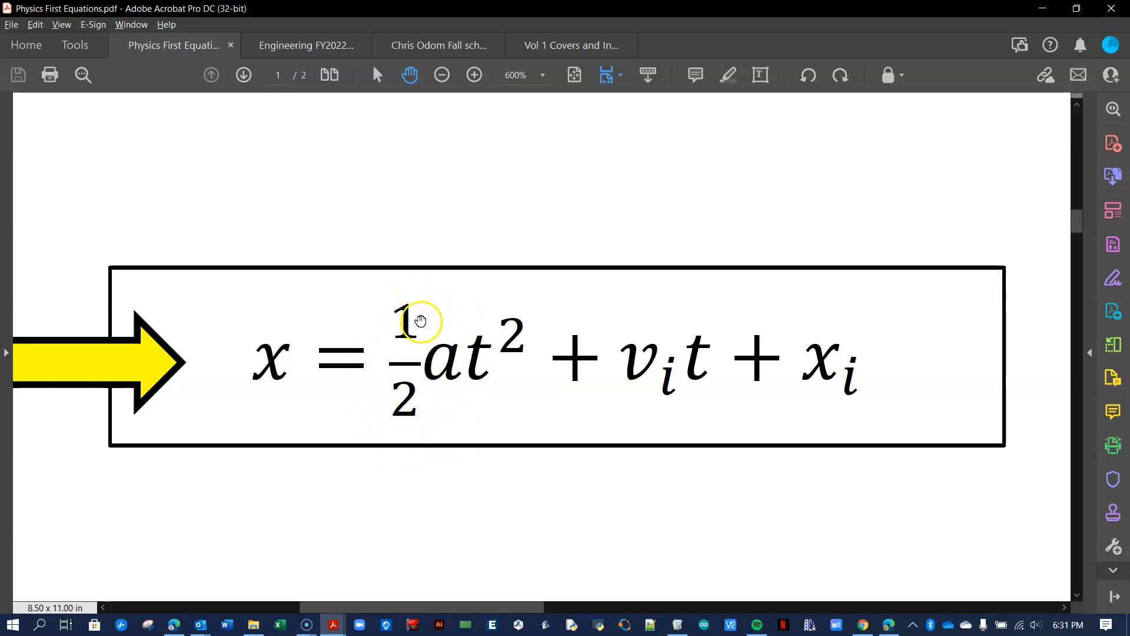
key("alt+Tab")
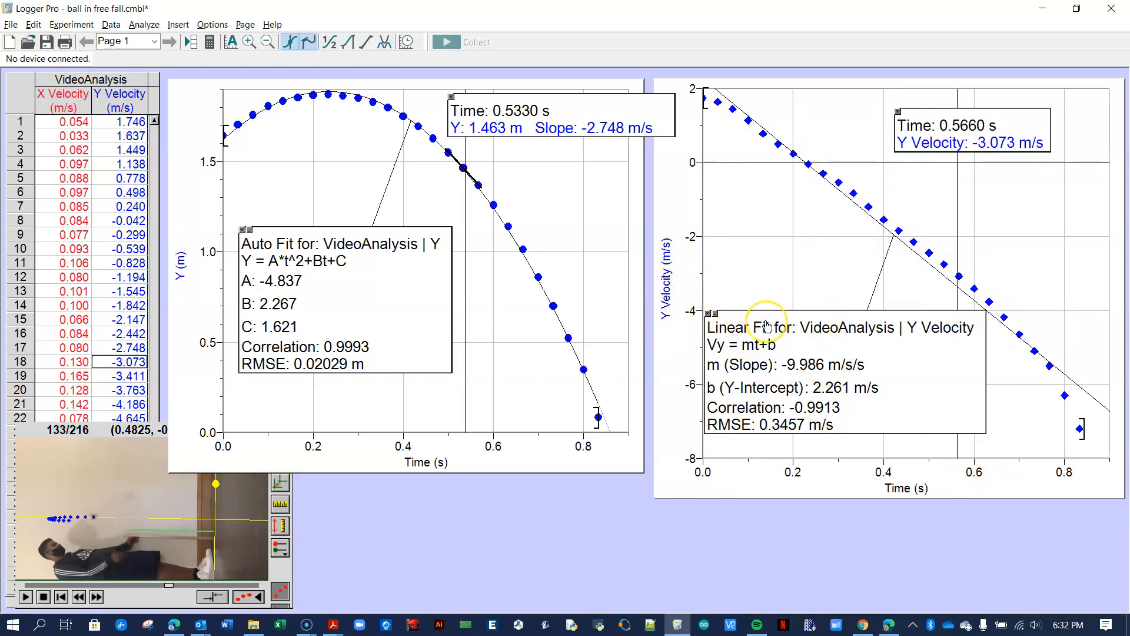
key("alt+Tab")
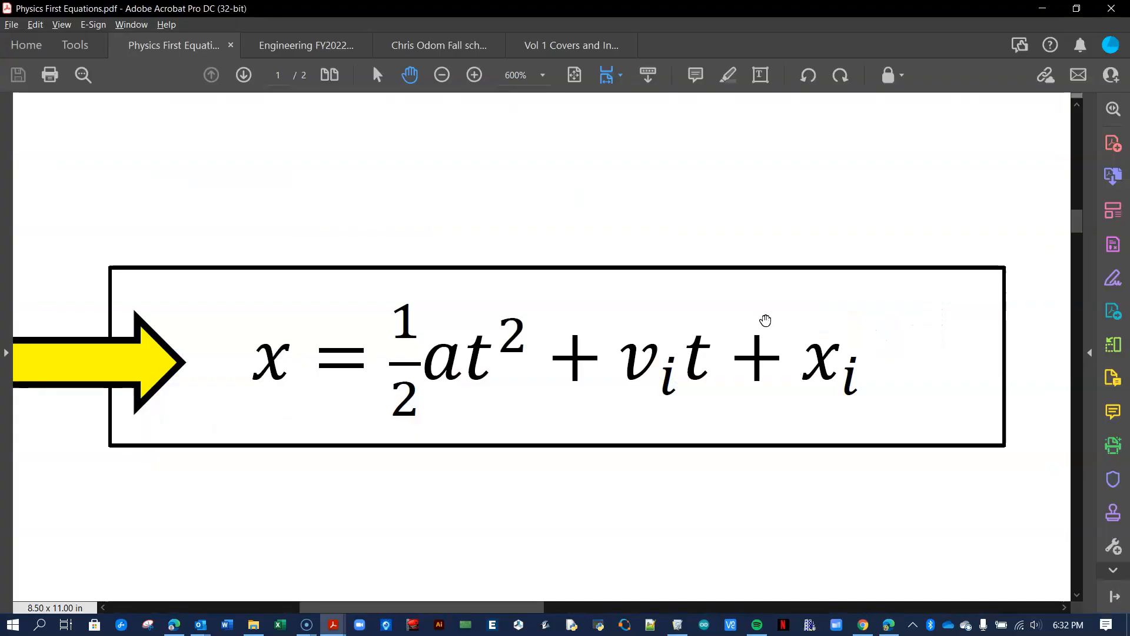
key("alt+Tab")
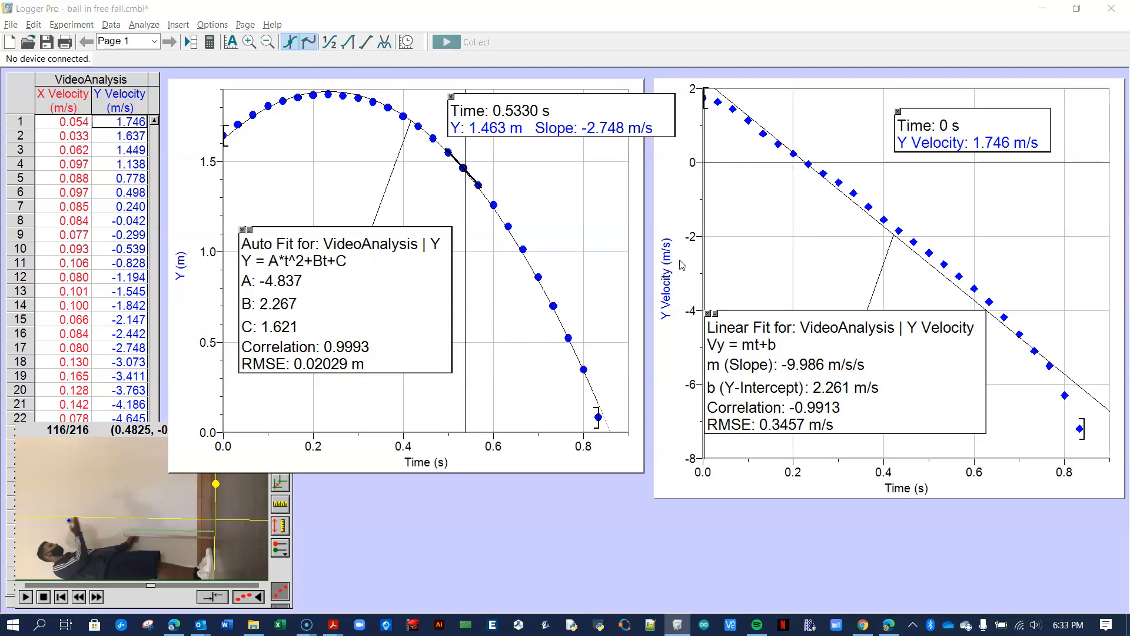
- Bring v_f = at + v_i into view in the Acrobat equations PDF, then return to Logger Pro and nudge the linear fit box
key("alt+Tab")
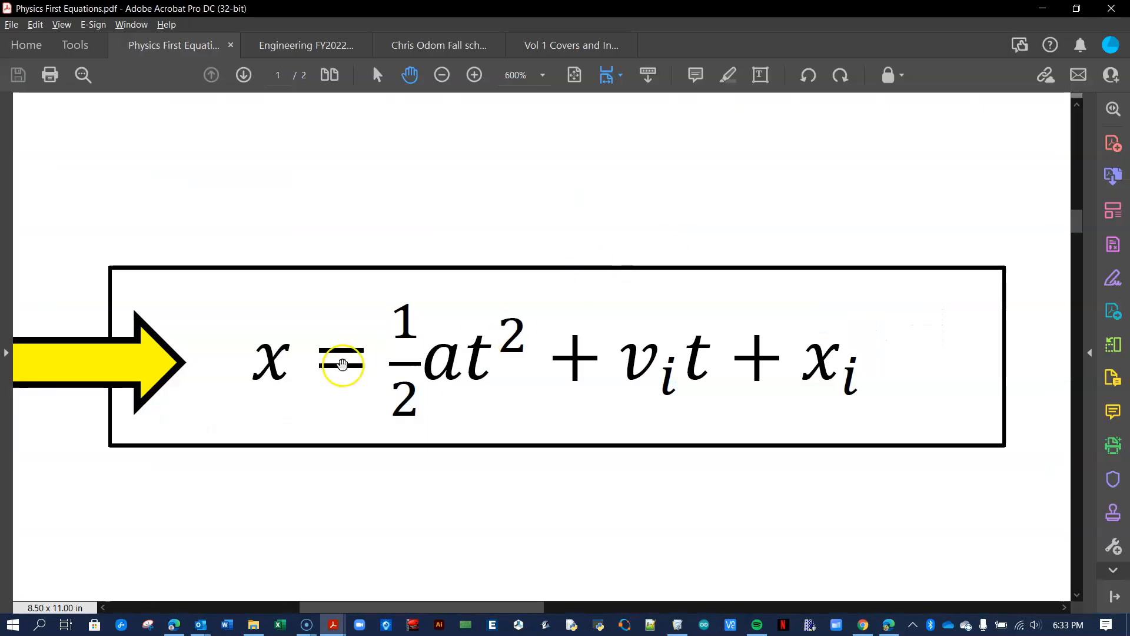
left_click_drag(235, 492, 722, 450)
left_click_drag(305, 438, 507, 552)
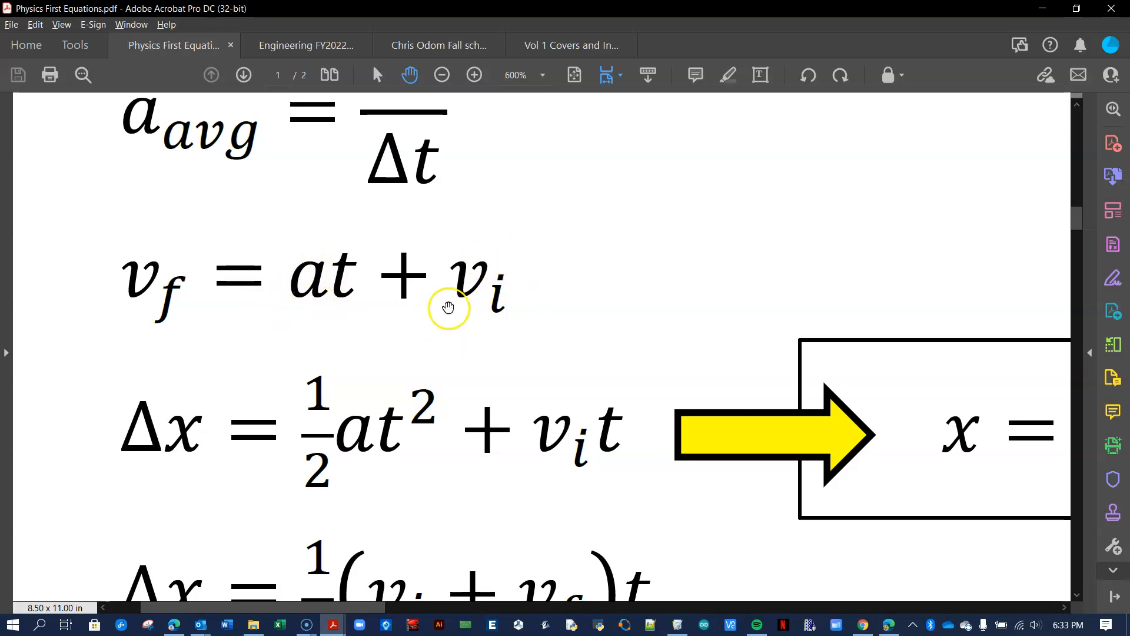
key("alt+Tab")
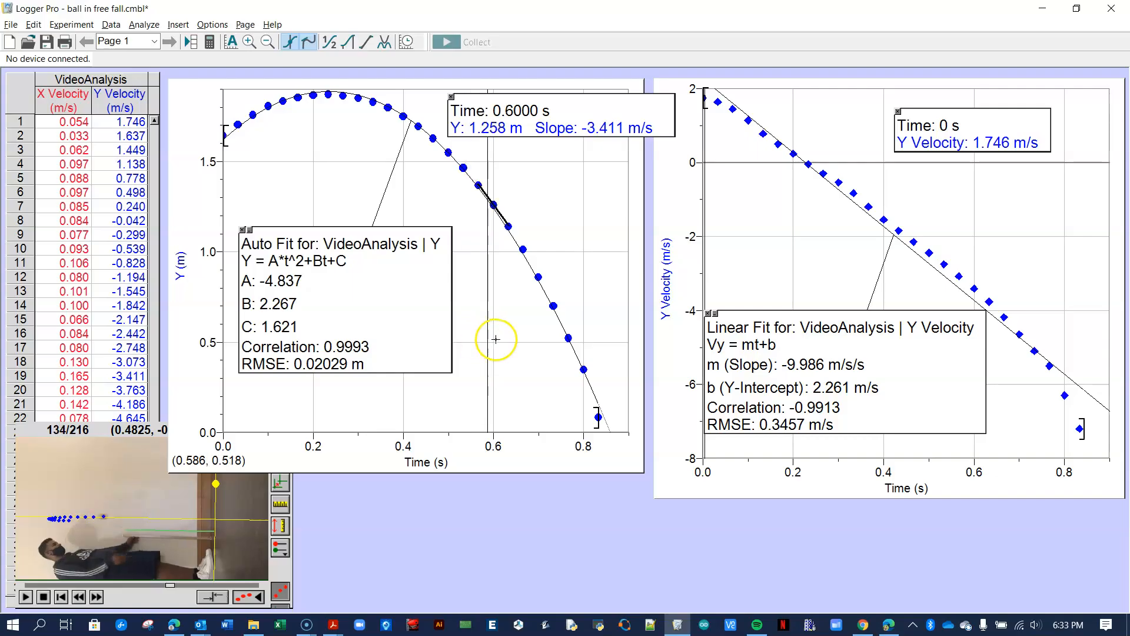
mouse_move(902, 395)
left_mouse_down()
mouse_move(928, 382)
mouse_move(918, 389)
left_mouse_up()
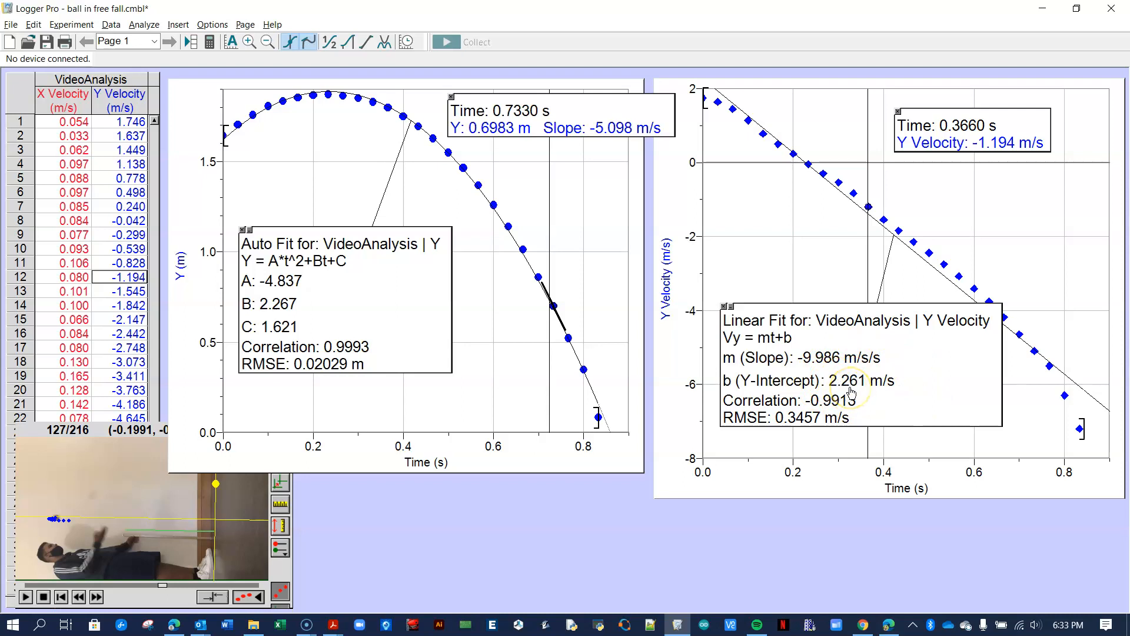
- Review v_f = at + v_i in the Acrobat equations PDF, followed by the boxed position equation x = ½at² + v_i t + x_i
key("alt+Tab")
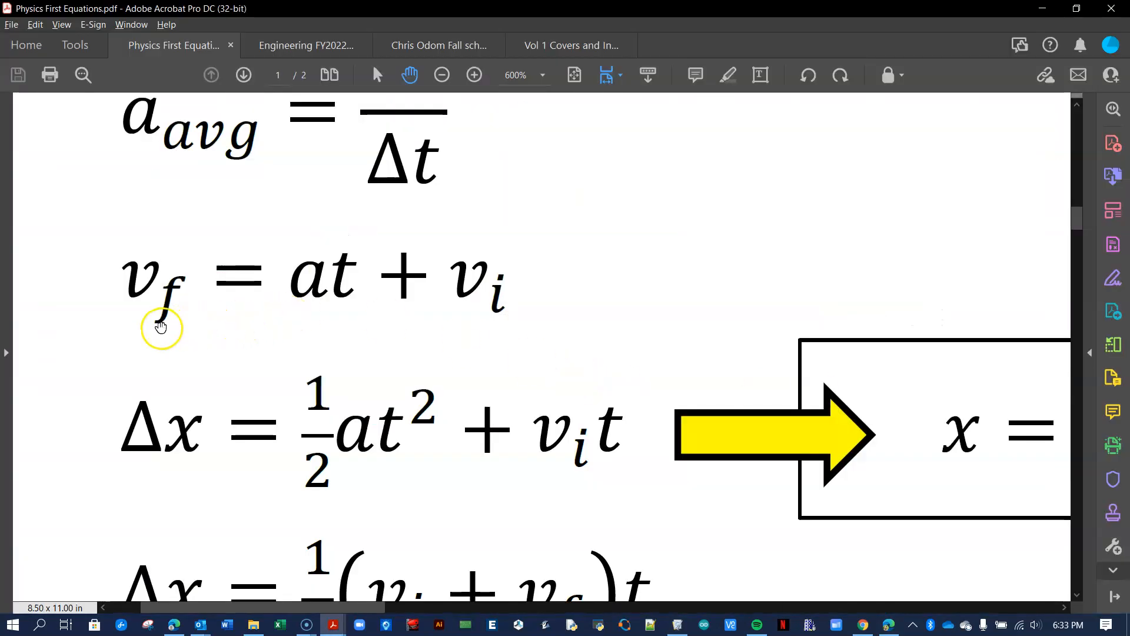
left_click_drag(216, 314, 338, 343)
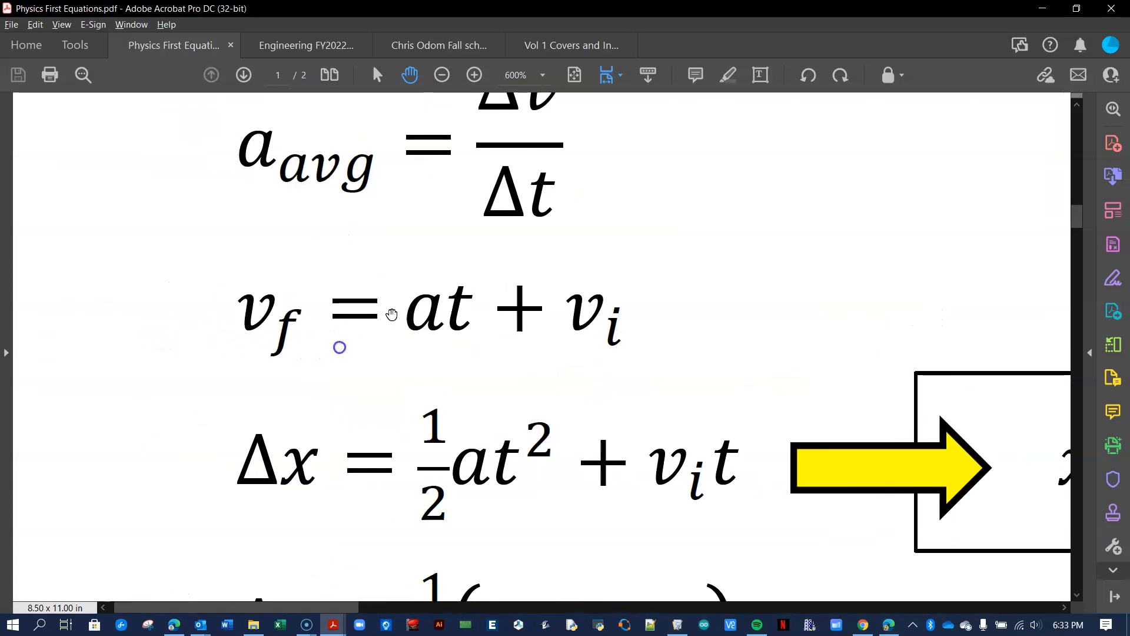
left_click_drag(846, 391, 135, 259)
left_click_drag(592, 361, 455, 366)
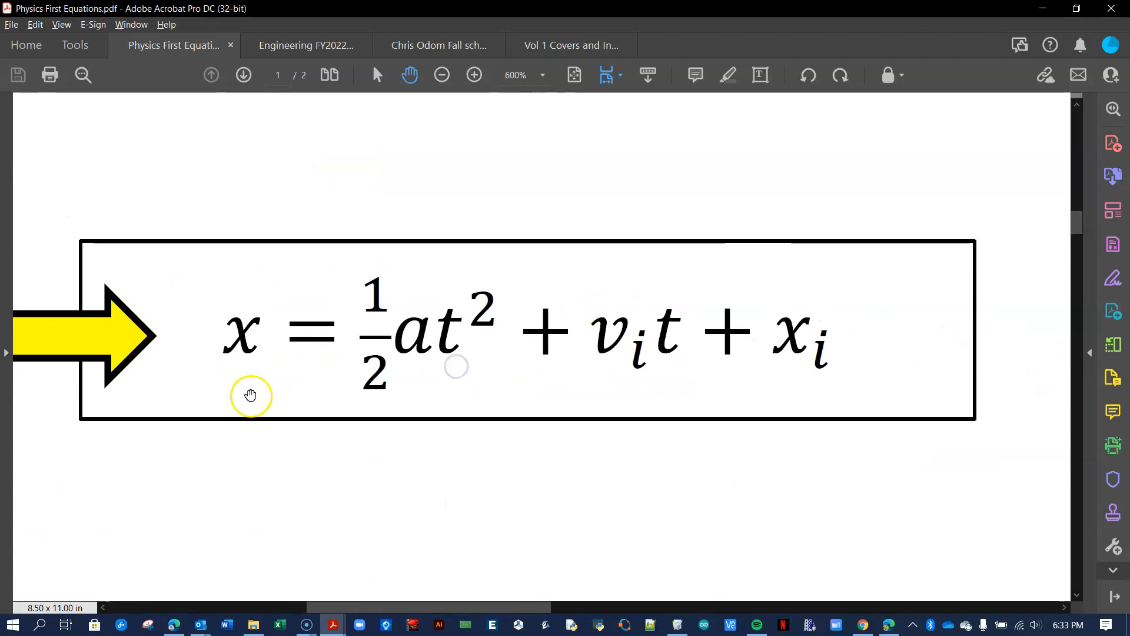
- Return to Logger Pro and examine the velocity graph's points at 0.066 s and 0.033 s
key("alt+Tab")
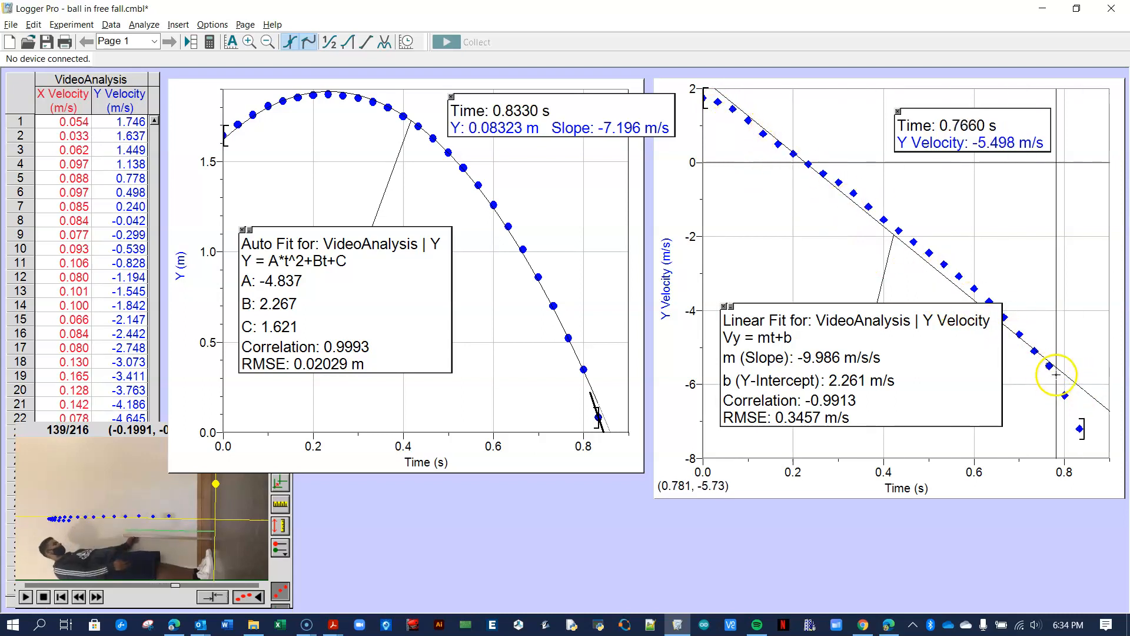
left_click(729, 111)
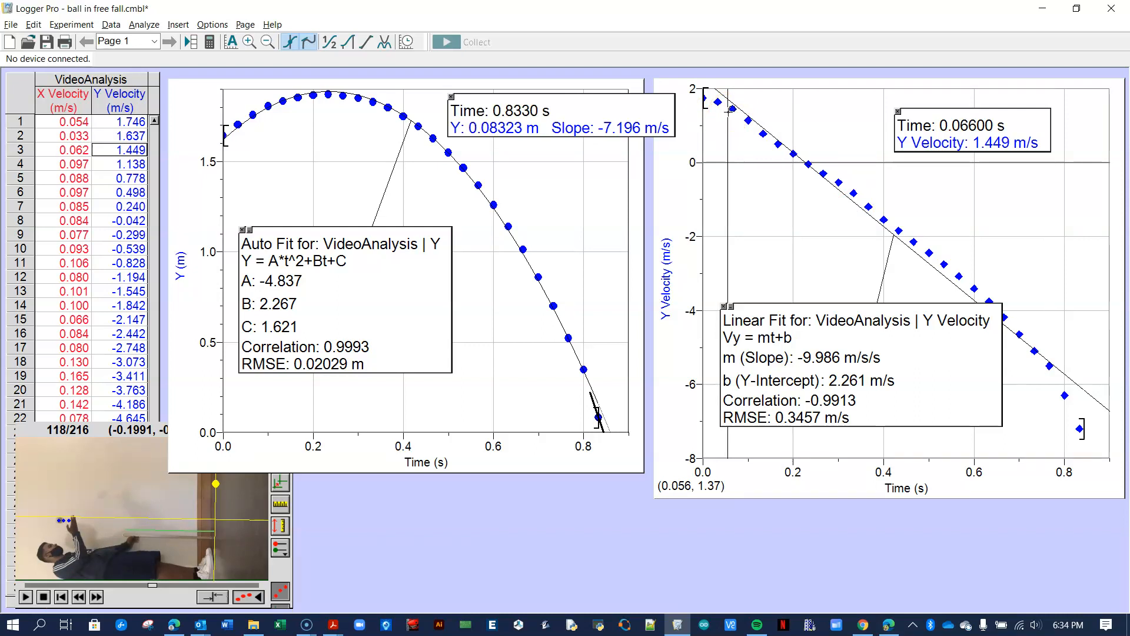
left_click(719, 105)
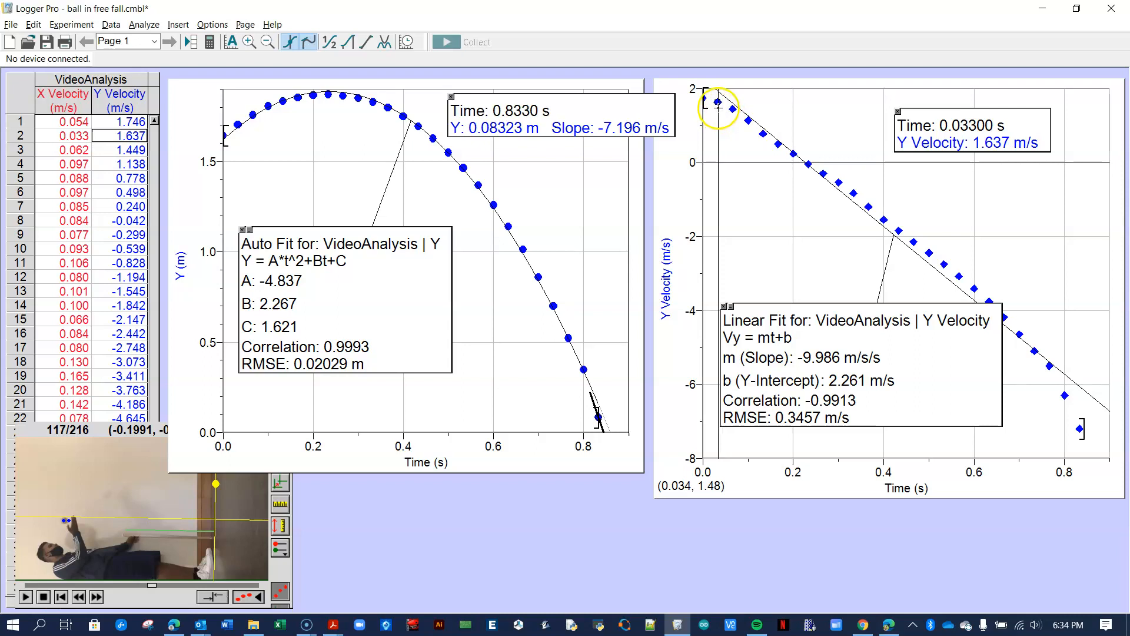